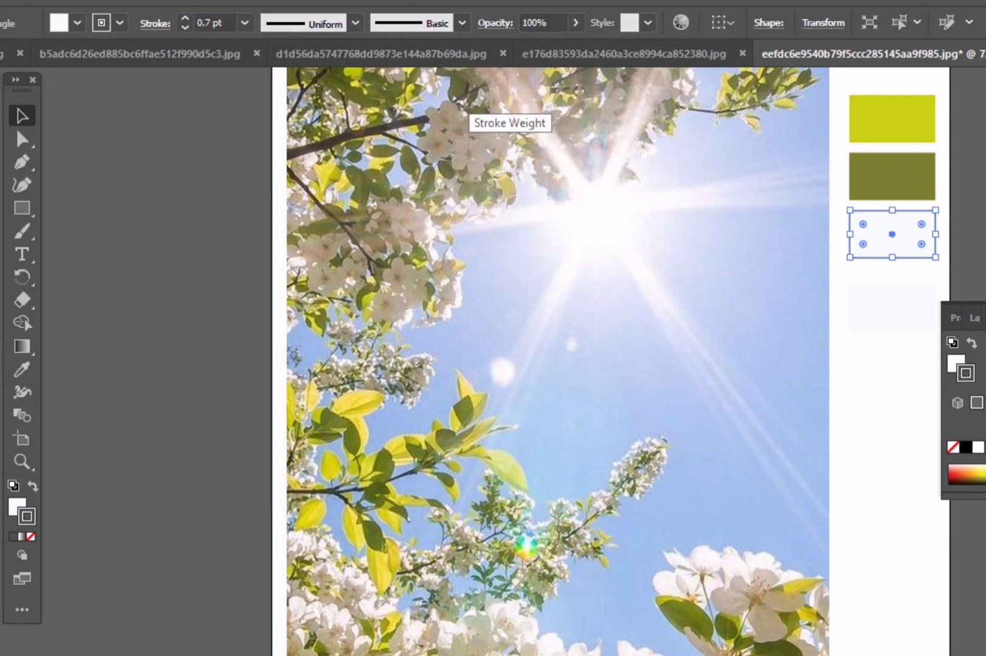
- Build a second swatch group beside the blossom photo with sampled tan, sky blue, lavender and pale pink, and outline the pale pink swatch
click(891, 308)
key(i)
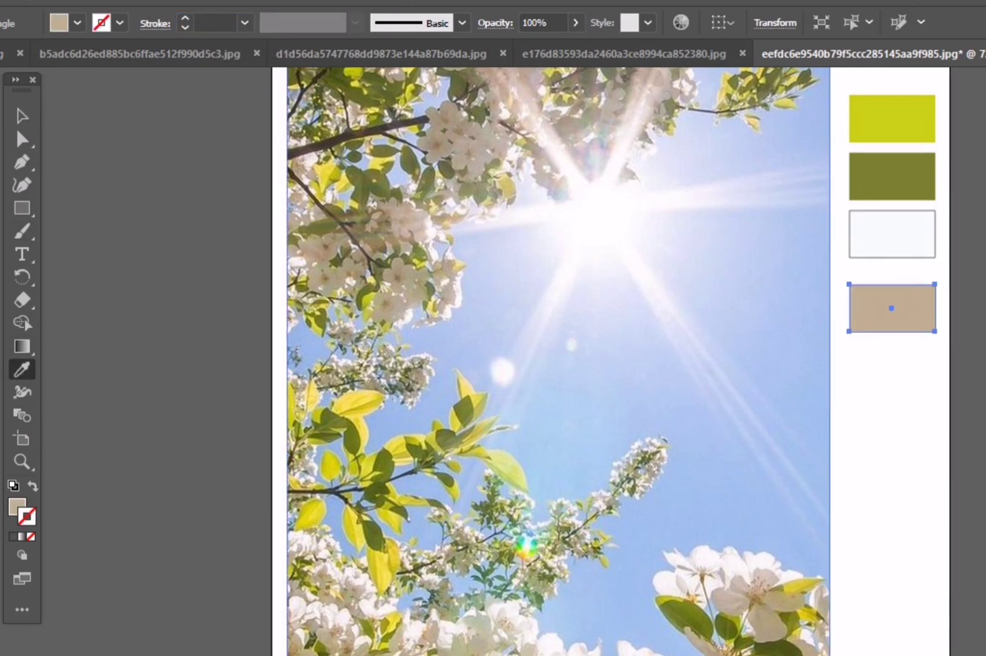
key(ctrl+d)
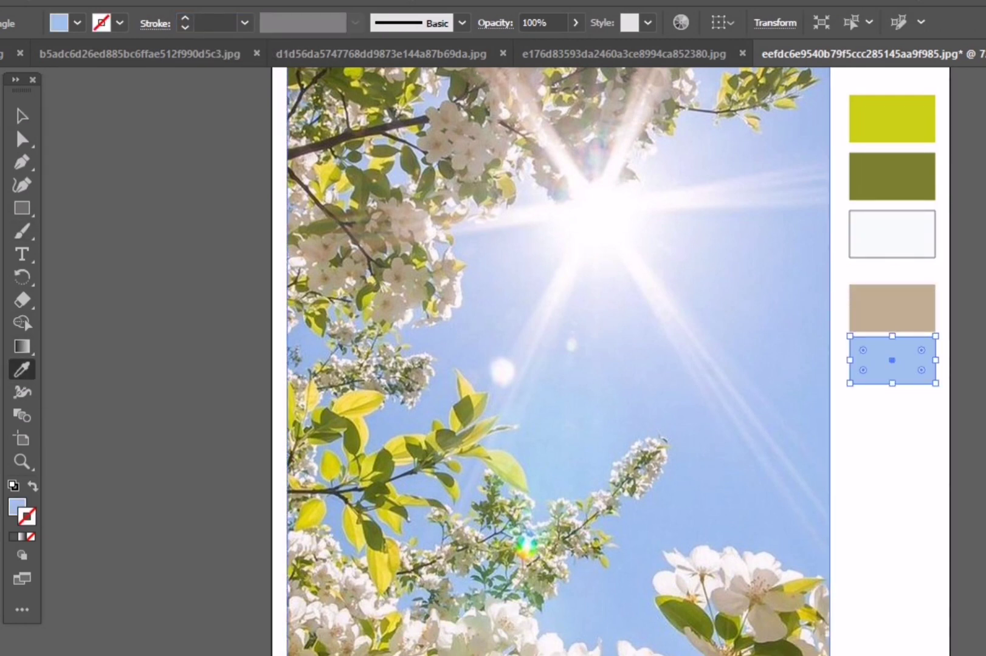
key(ctrl+d)
key(ctrl+d)
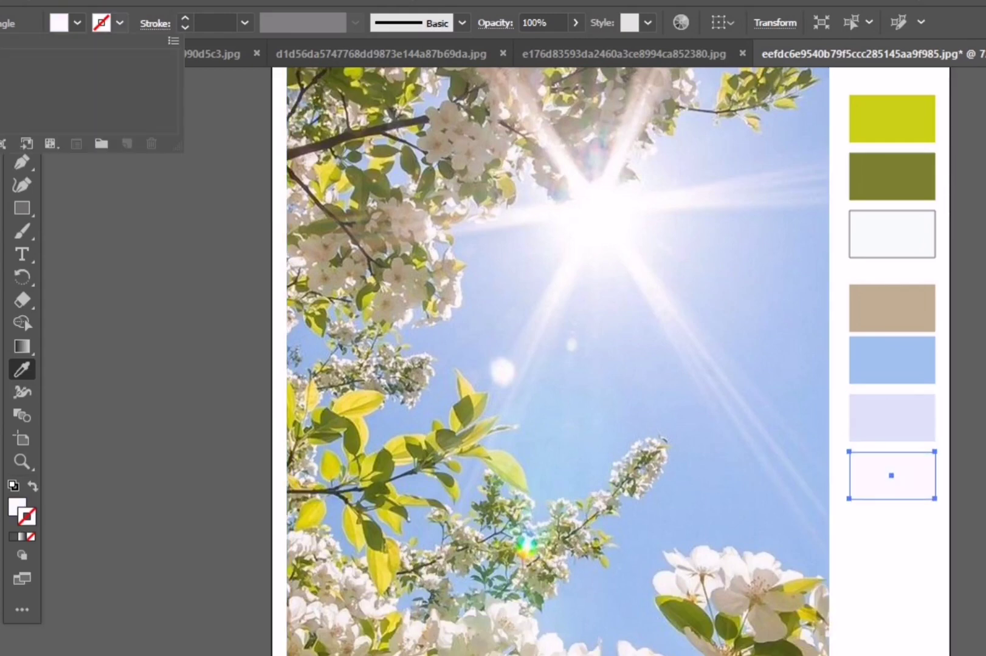
key(v)
click(26, 518)
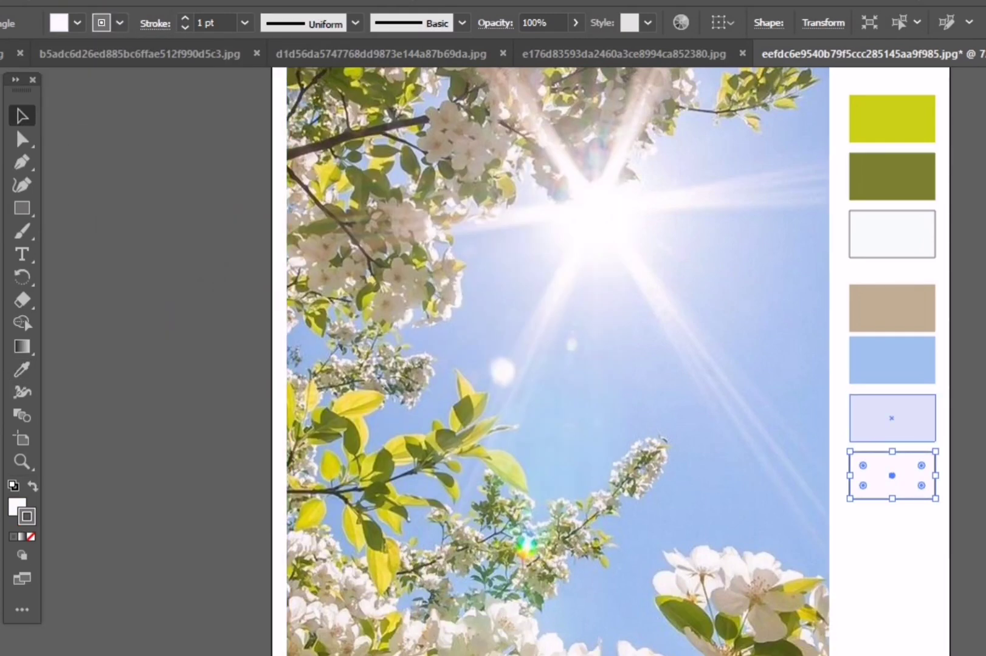
- Move the lavender swatch below the pale pink one and build a third group of dark brown, mustard and pale pink sampled from the photo
drag(892, 418, 892, 543)
click(22, 369)
click(340, 137)
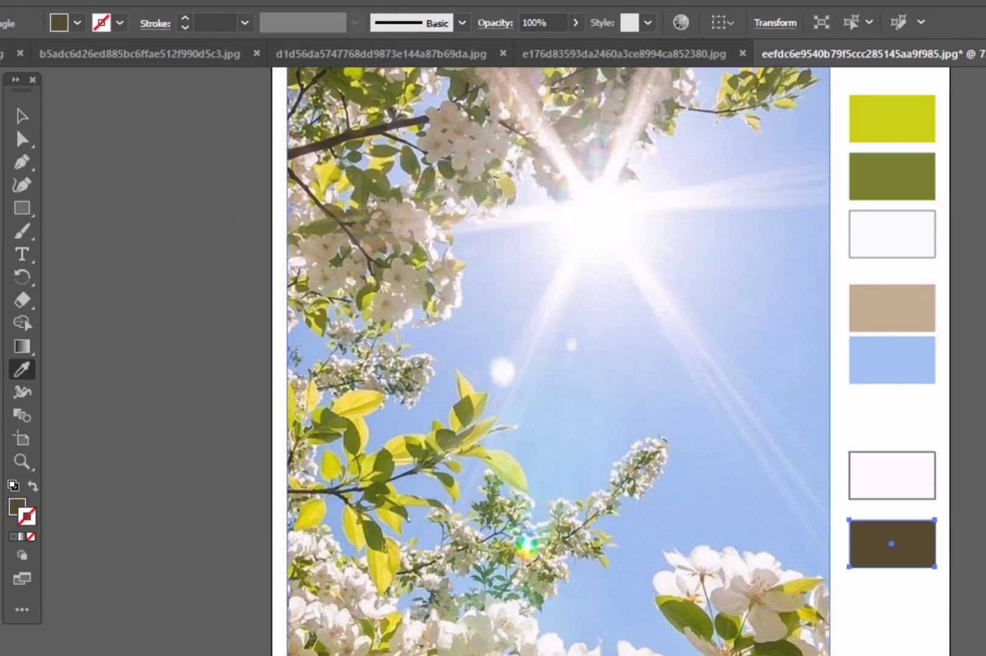
key(ctrl+d)
click(365, 413)
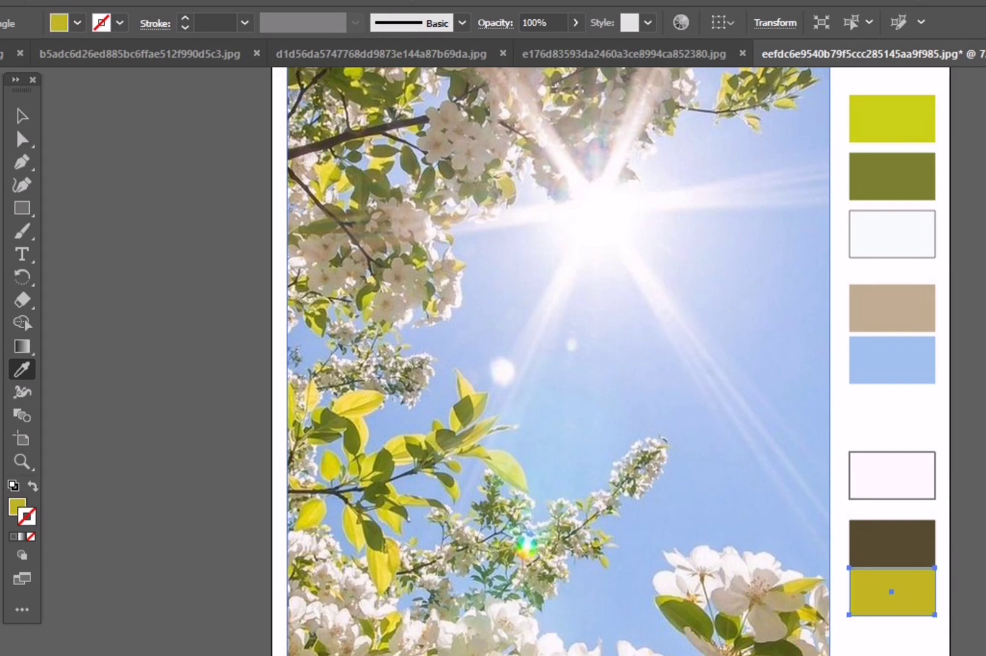
key(ctrl+d)
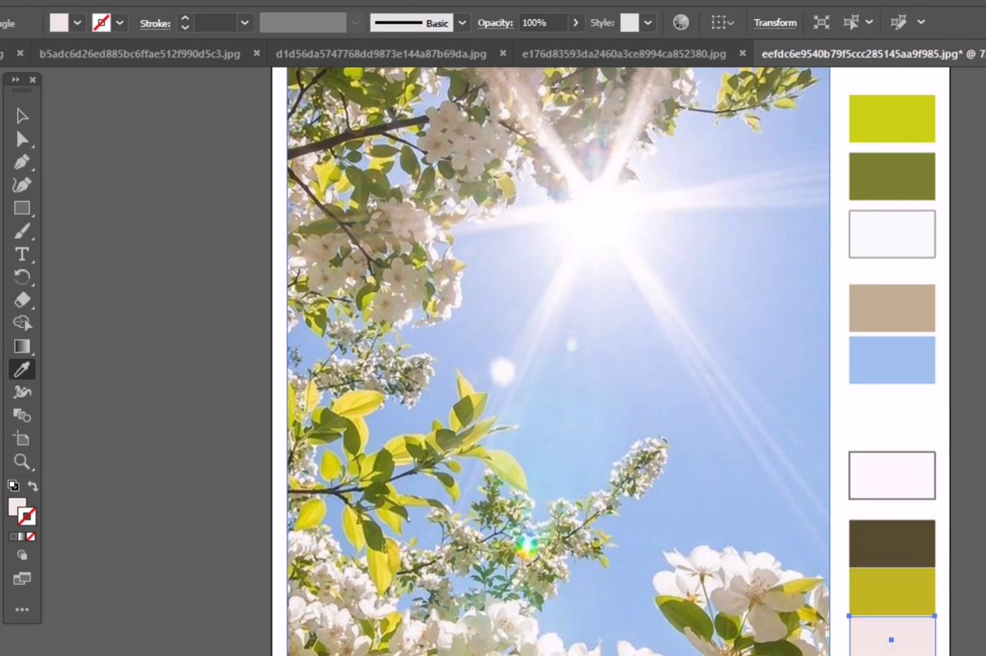
- Shift the green, white, tan and blue swatches up and close the gaps between them, keeping the two groups apart
key(v)
drag(896, 237, 896, 238)
drag(892, 183, 892, 159)
drag(888, 274, 897, 376)
drag(891, 358, 892, 339)
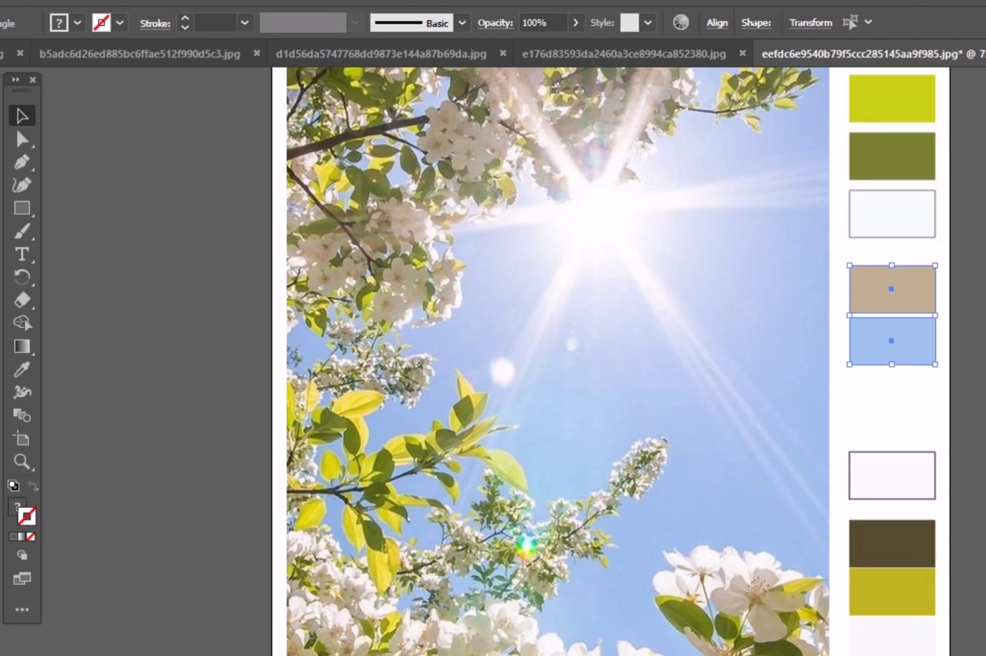
click(892, 209)
drag(892, 208, 892, 201)
drag(838, 256, 948, 370)
drag(892, 288, 892, 270)
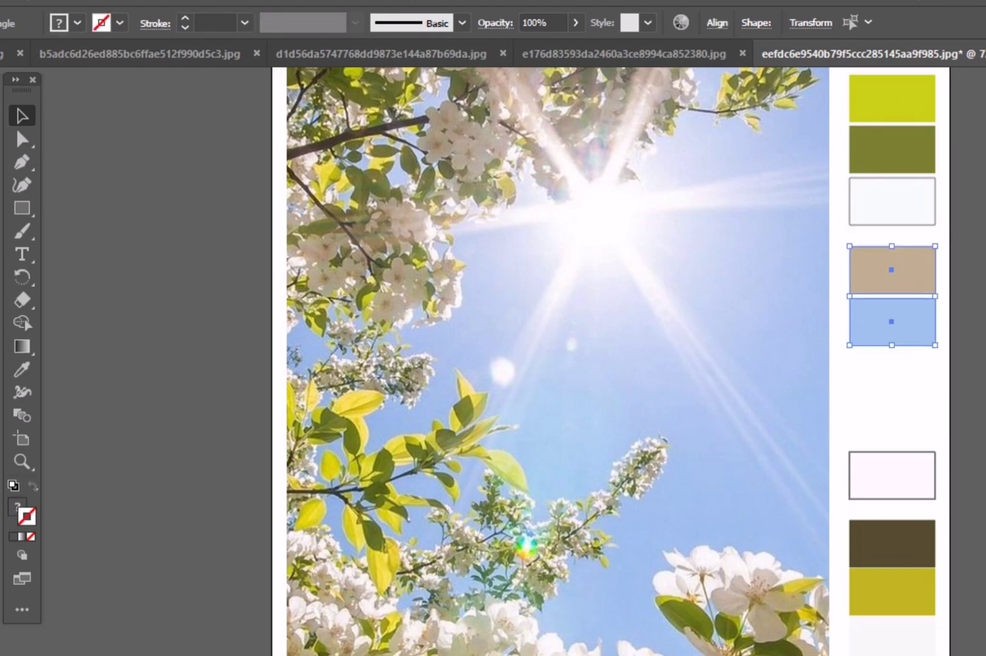
- Place the outlined pale pink swatch directly under the blue one and move the dark brown, mustard and palest swatches up beneath it
drag(839, 444, 948, 651)
drag(892, 544, 891, 525)
drag(891, 456, 891, 372)
drag(839, 487, 948, 651)
drag(891, 525, 891, 467)
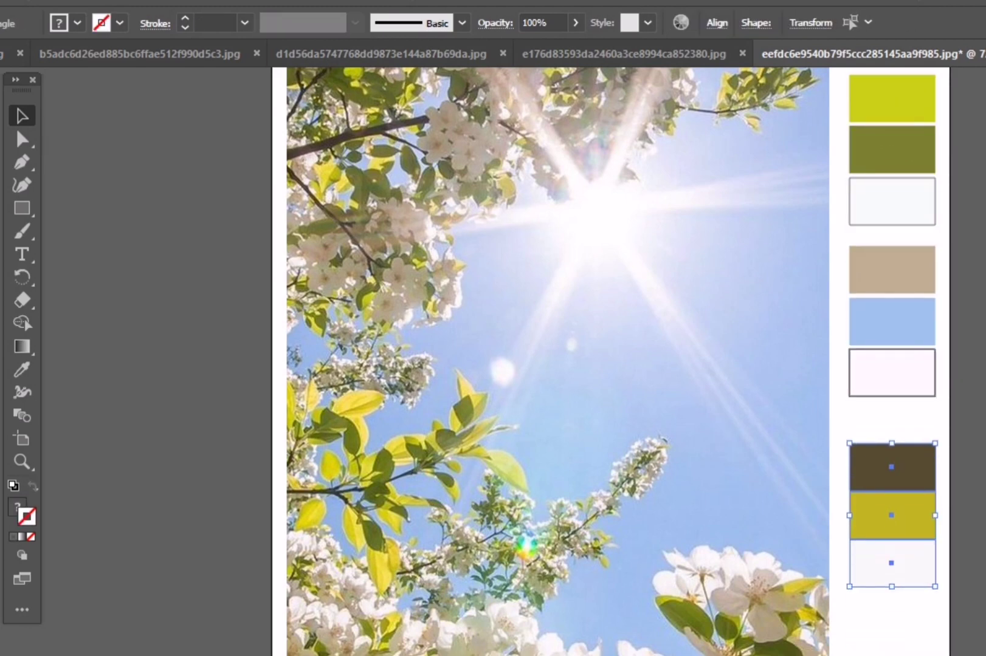
- Outline the palest bottom swatch and space the three swatches of the third group apart
click(891, 563)
double_click(17, 506)
key(Return)
drag(891, 563, 891, 573)
drag(891, 514, 892, 520)
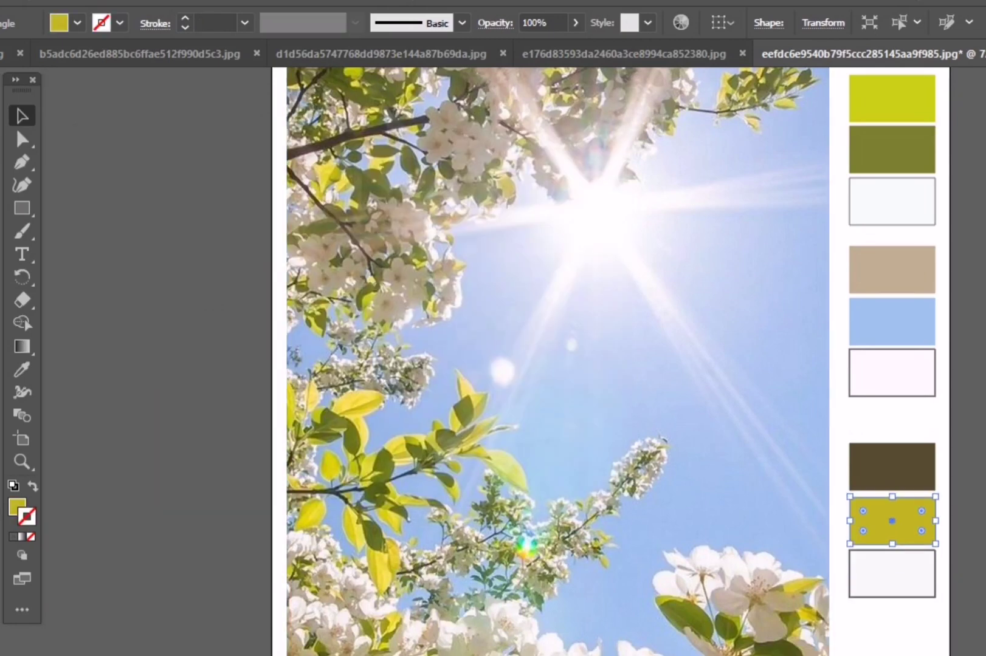
click(891, 466)
key(ctrl+shift+a)
- In the e176d83593da2460a3ce8994ca852380.jpg document, draw a swatch beside the clover photo and create golden yellow and near-black green samples from the grass
key(ctrl+shift+Tab)
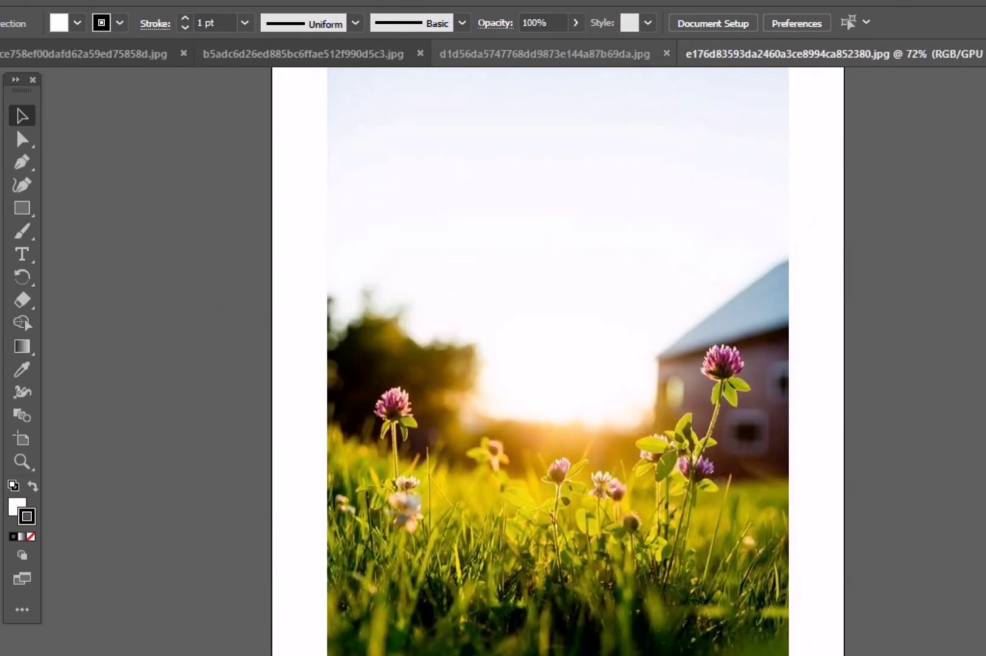
mouse_move(579, 92)
mouse_down()
mouse_move(656, 128)
mouse_move(617, 155)
mouse_up()
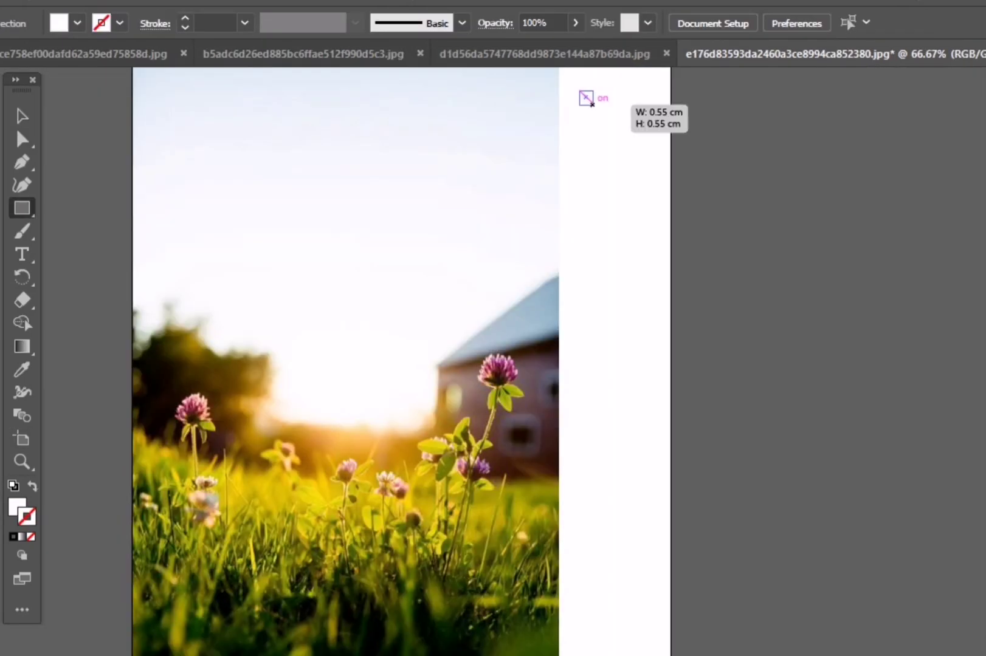
key(i)
click(143, 447)
click(364, 614)
- Duplicate the swatch twice downward and fill the copies with muted mauve from the photo and dark magenta from the tall clover bloom
key(ctrl+d)
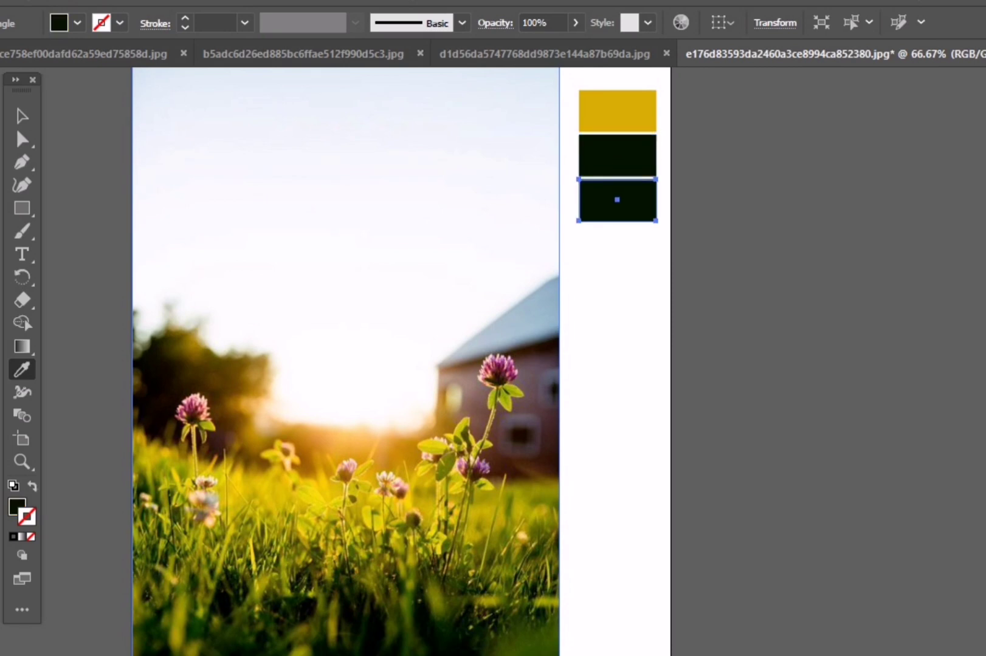
click(468, 425)
key(ctrl+d)
key(ctrl+equal)
key(ctrl+equal)
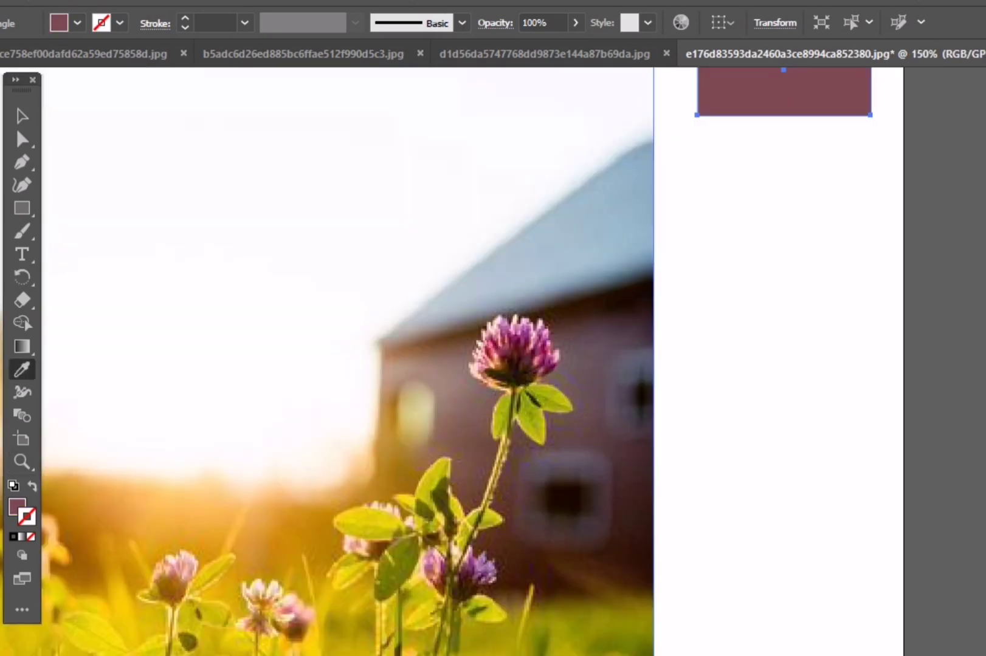
click(511, 345)
- Add two more swatches under the magenta one, filled with greyish pink and with dark green sampled from the grass
key(ctrl+minus)
key(ctrl+minus)
key(ctrl+d)
key(i)
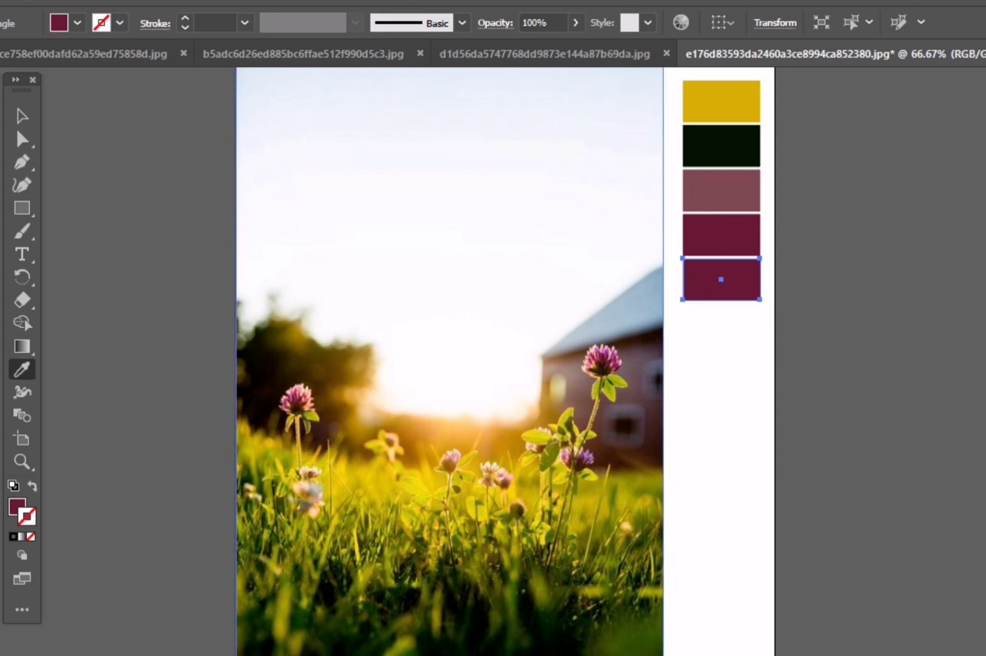
click(571, 395)
key(ctrl+d)
click(340, 607)
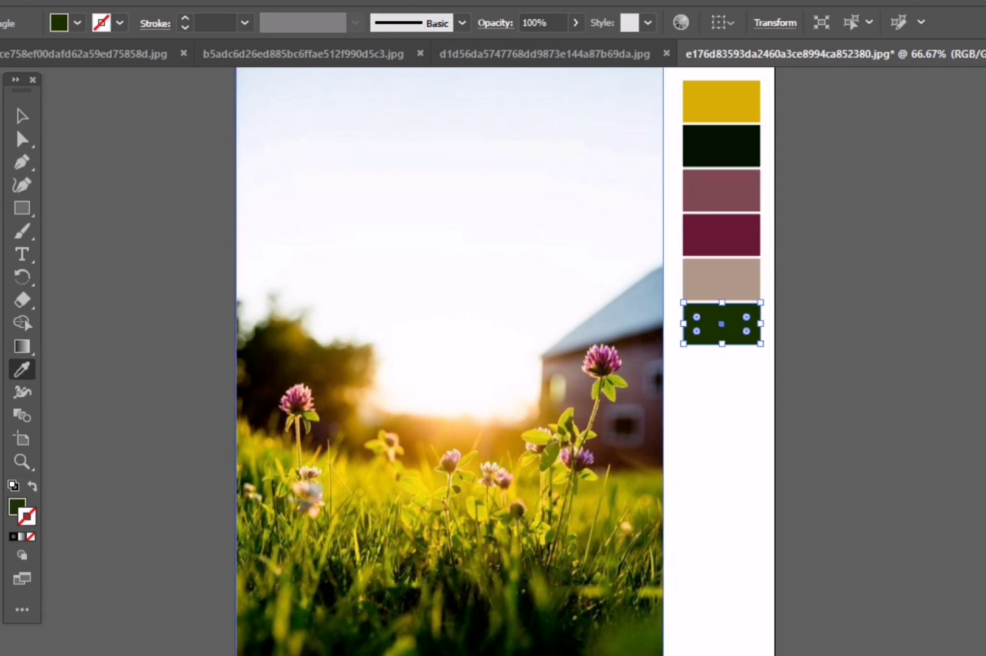
- Extend the column with three more copies filled with black, olive and golden brown sampled from the grass and blurred background
key(ctrl+d)
click(286, 632)
key(ctrl+d)
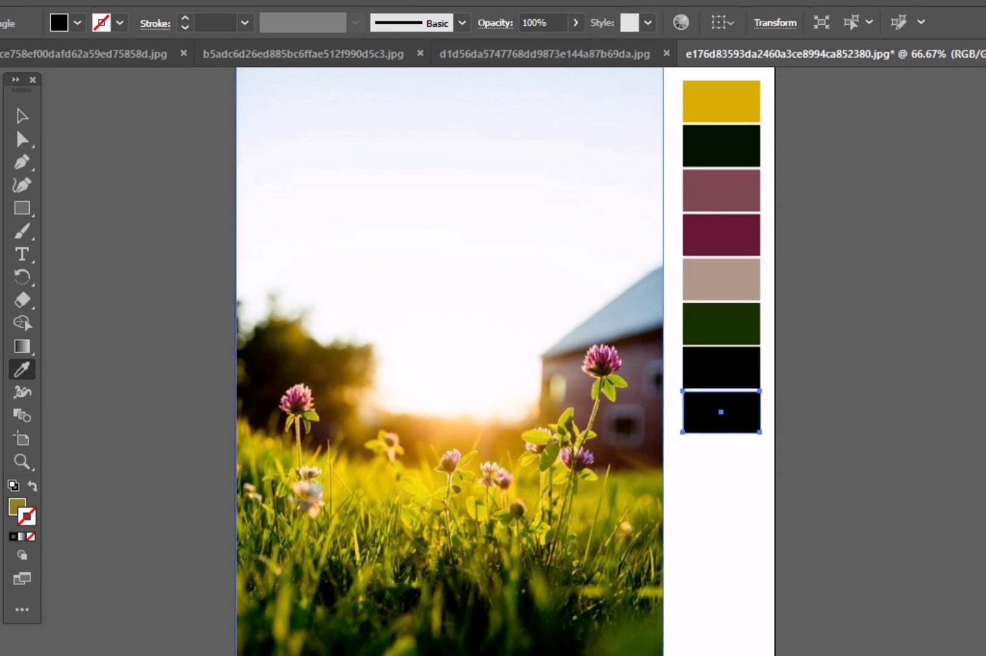
click(286, 547)
key(ctrl+d)
click(389, 413)
click(341, 389)
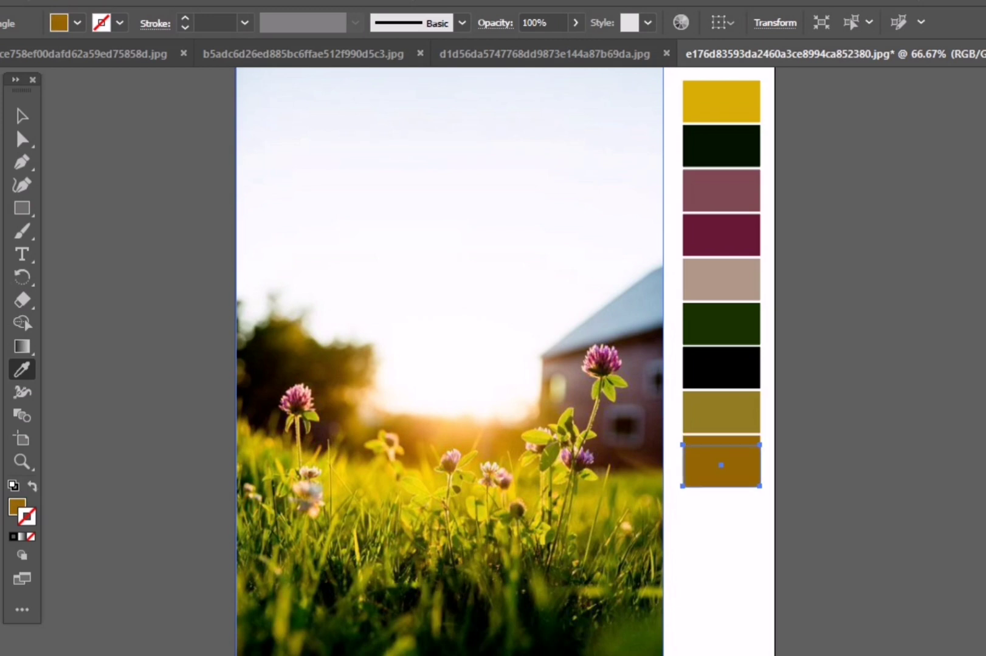
- Complete the column with tan, dark brown and olive brown swatches sampled from the photo
key(ctrl+d)
key(ctrl+d)
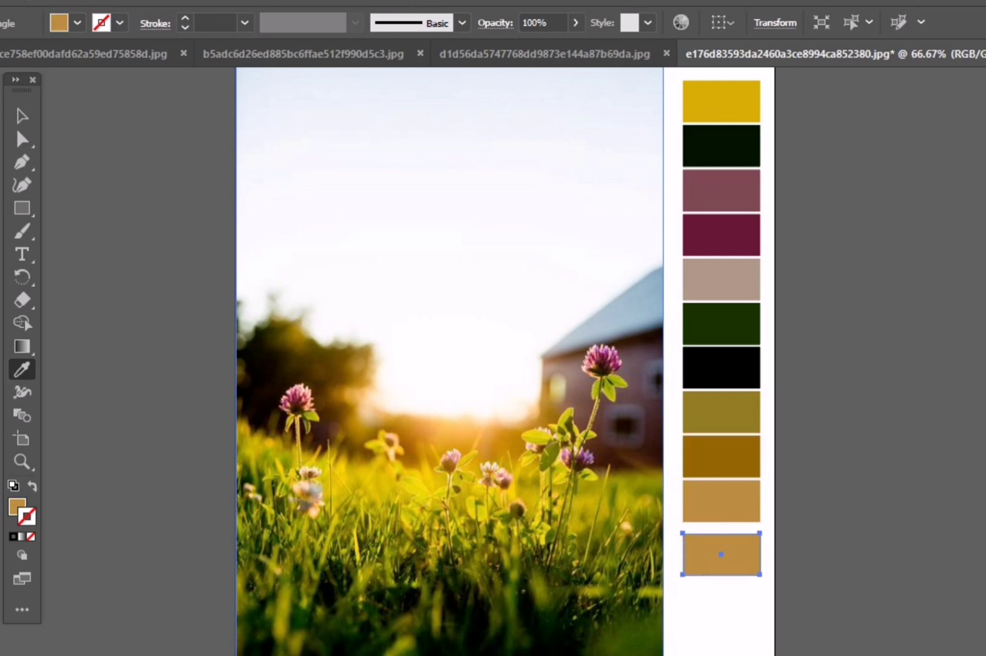
click(626, 425)
key(ctrl+d)
click(364, 419)
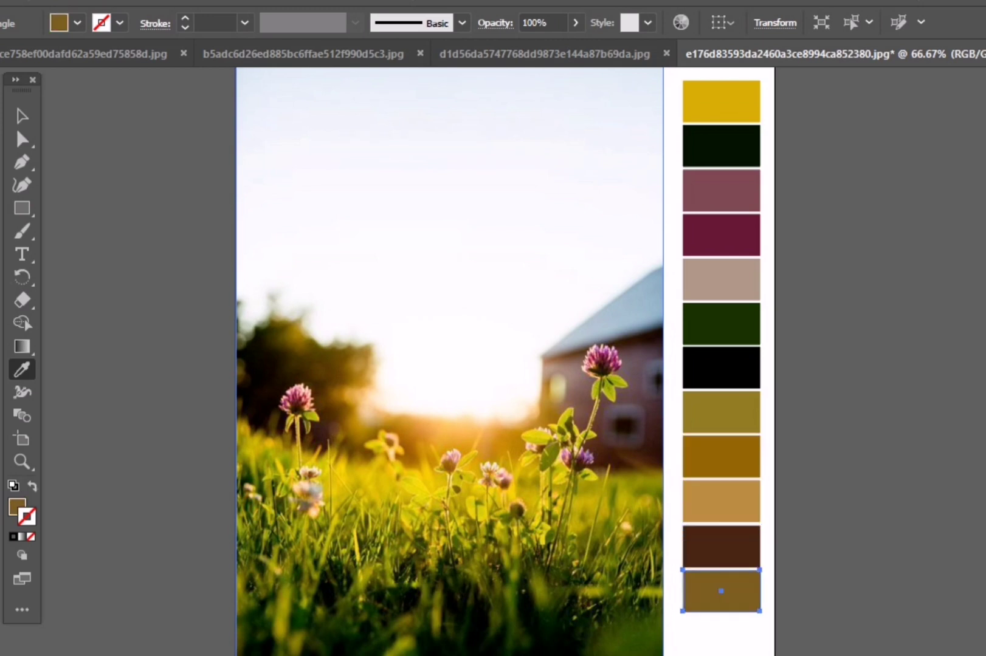
- Switch to the d1d56da5747768dd9873e144a87b69da.jpg document and widen its artboard to leave blank space to the right of the café photo
click(544, 53)
key(c)
key(shift+o)
drag(830, 363, 960, 363)
key(z)
key(ctrl+minus)
scroll(586, 361, down, 1)
- Draw a rectangular swatch in the blank space beside the café photo and fill it with near-black sampled from the awning
key(m)
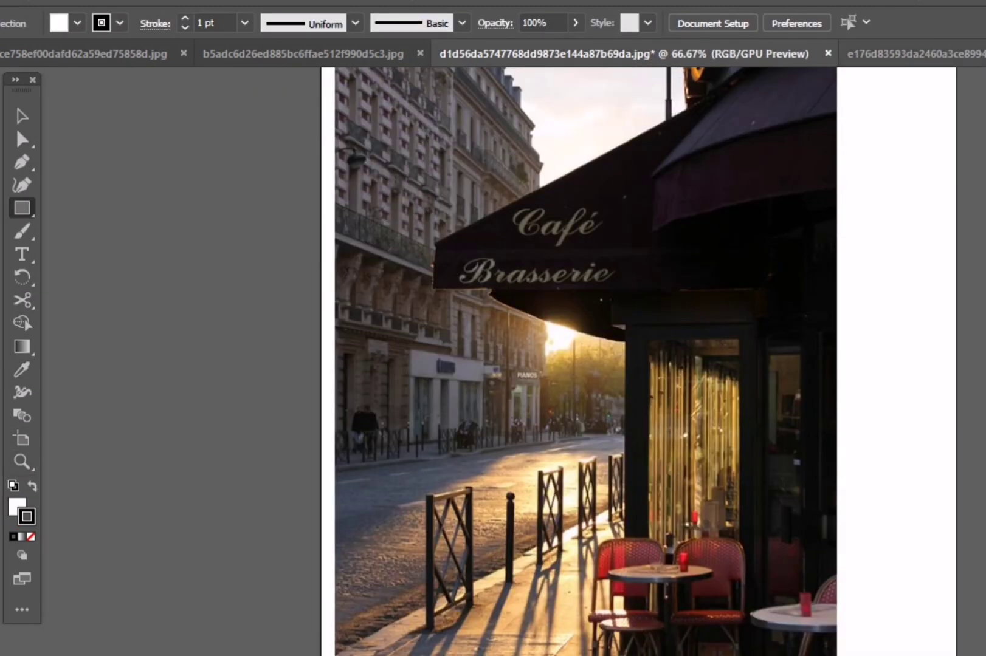
drag(857, 77, 941, 121)
key(i)
click(699, 194)
- Duplicate the near-black swatch just below itself and fill the copy with light peach sampled from the photo
key(ctrl+d)
key(shift+Up)
click(556, 338)
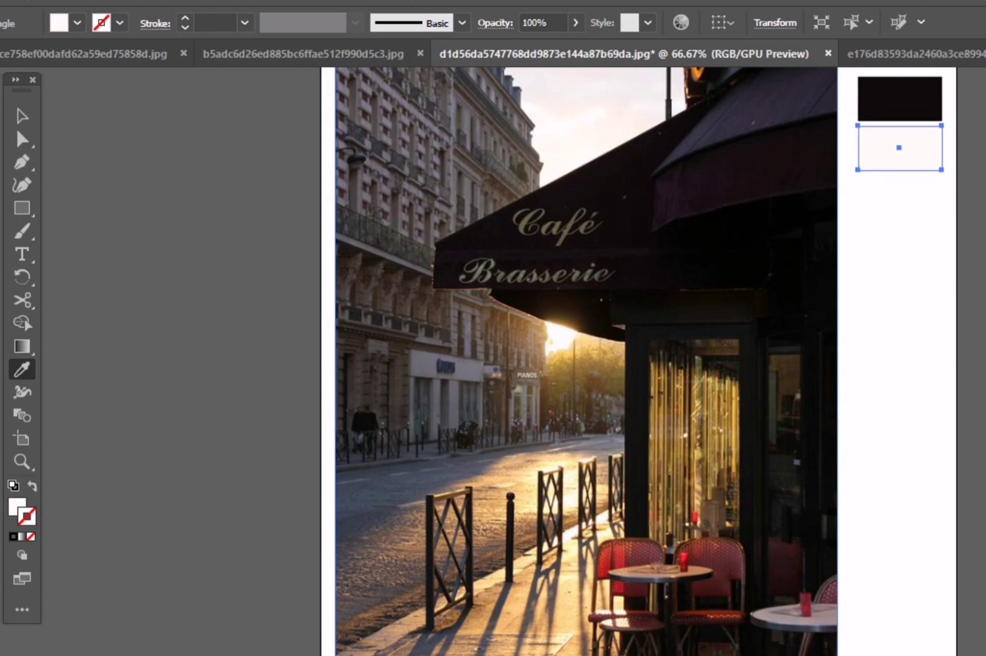
click(583, 146)
click(556, 337)
click(584, 146)
- Start a second swatch group under the peach one with brown and near-white samples, and add a further near-white copy below
key(ctrl+d)
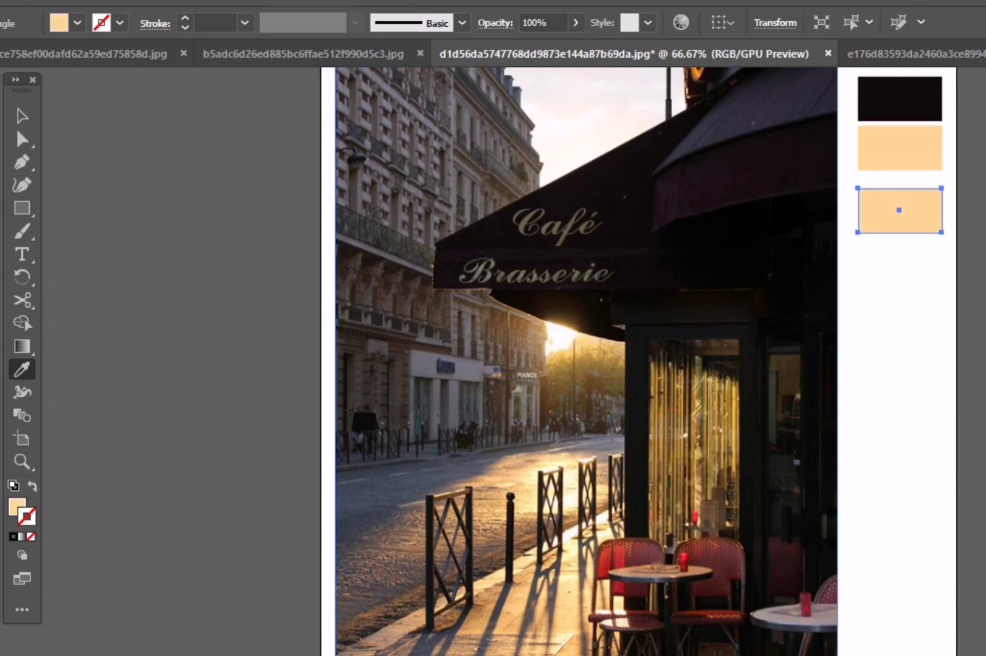
key(ctrl+d)
click(556, 337)
key(ctrl+d)
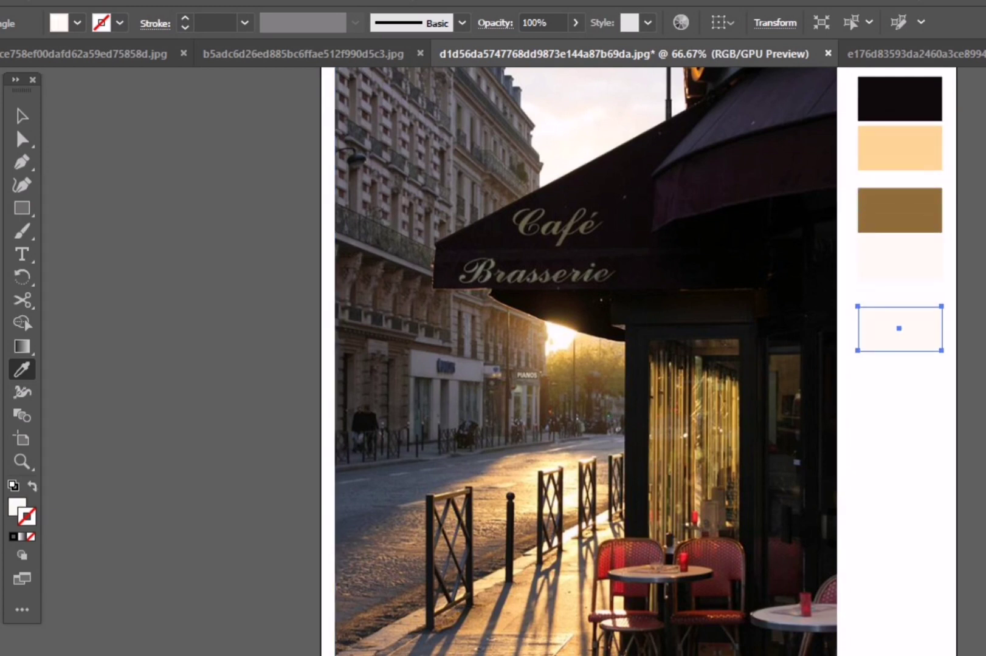
- Give the near-white swatch directly under the brown one a grey 1 pt outline
key(v)
click(899, 257)
double_click(17, 507)
click(95, 295)
key(Return)
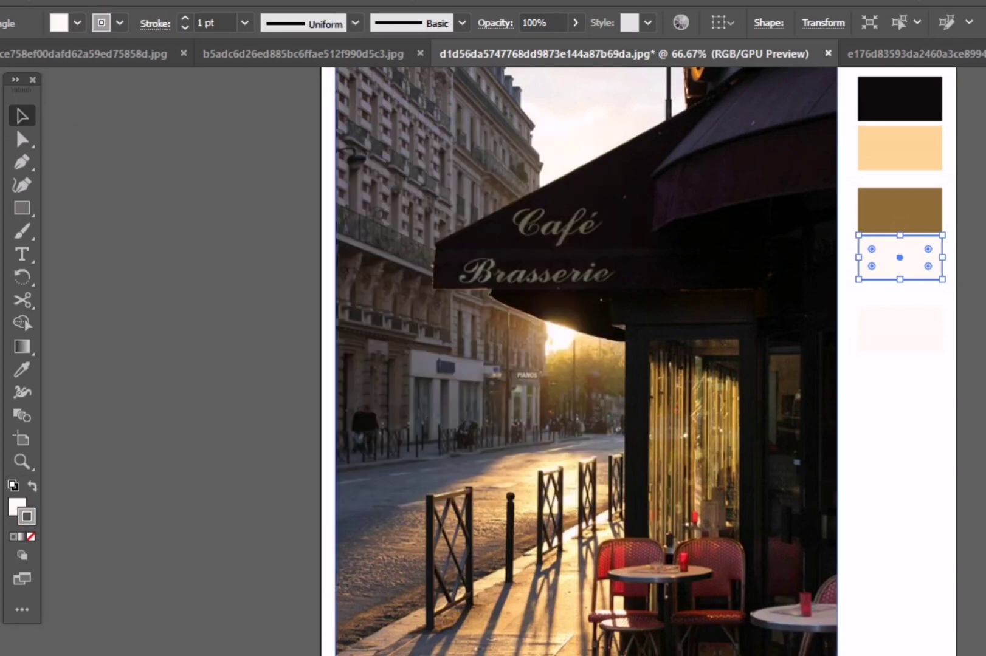
- Copy the brown swatch to the end of the column and fill the unoutlined near-white swatch above it with rust red sampled from the photo
click(899, 210)
drag(899, 210, 900, 379)
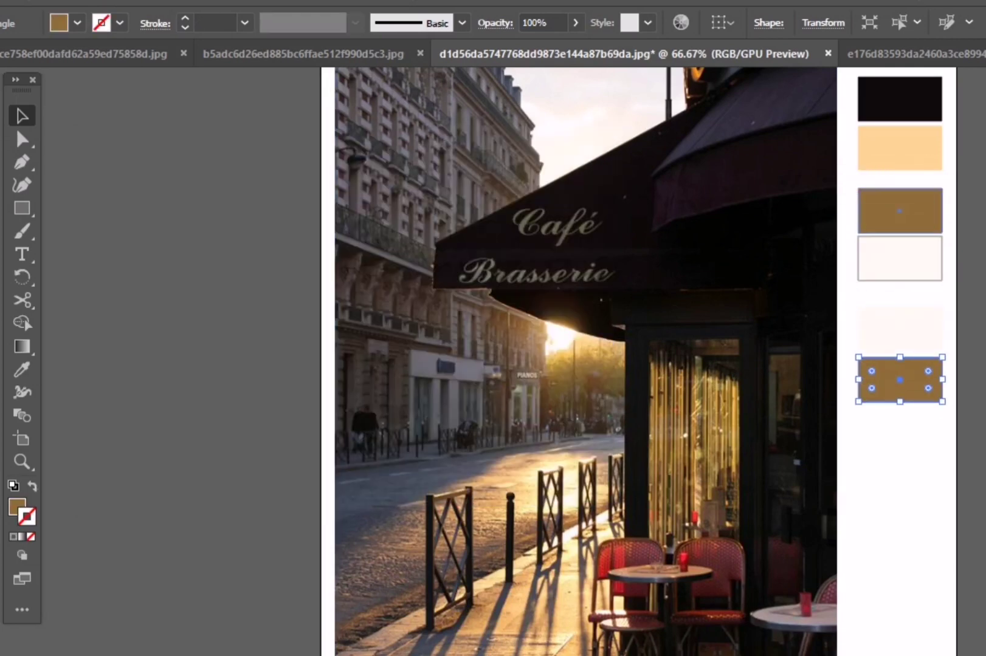
click(900, 329)
key(i)
click(705, 583)
- Fill the brown copy under the rust red swatch with white and give it a grey 1 pt outline
click(22, 115)
click(899, 379)
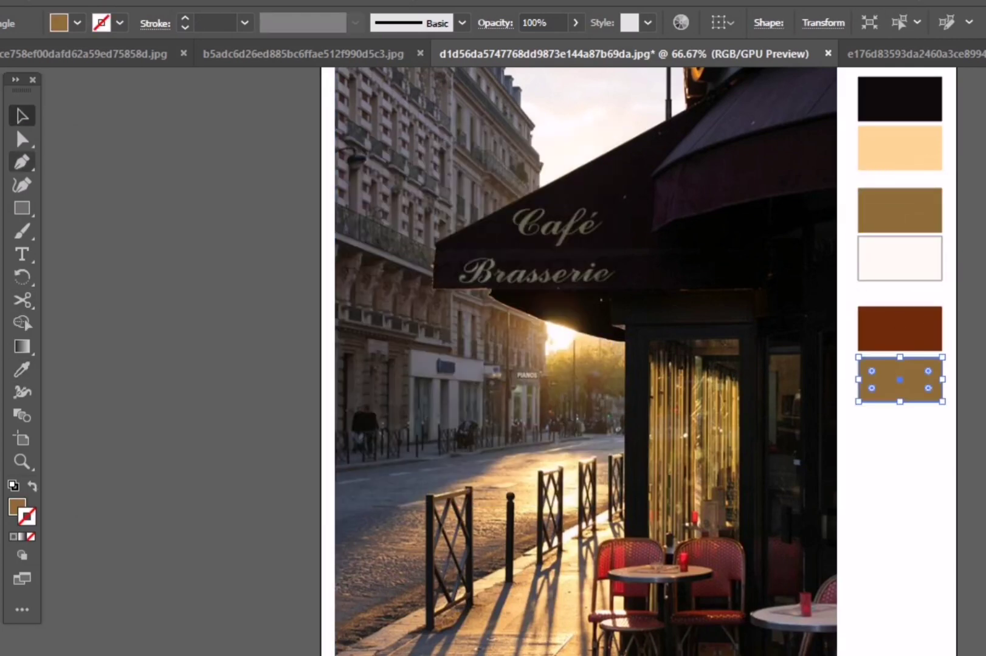
key(i)
click(899, 259)
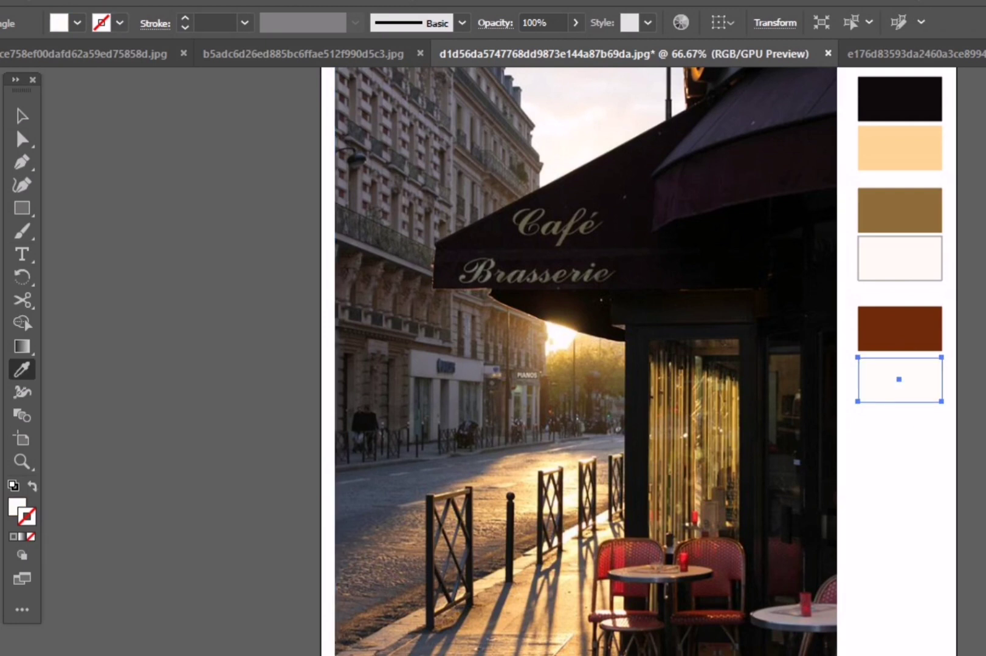
key(v)
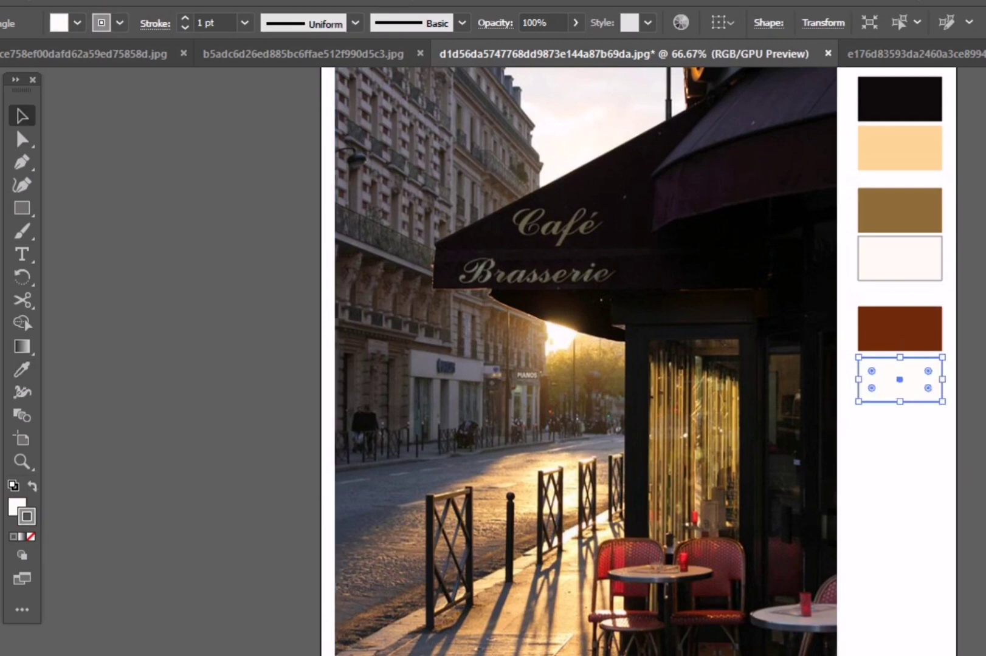
- Copy the rust red swatch below the outlined white one and fill the copy with near-black
click(900, 330)
drag(899, 330, 900, 441)
key(i)
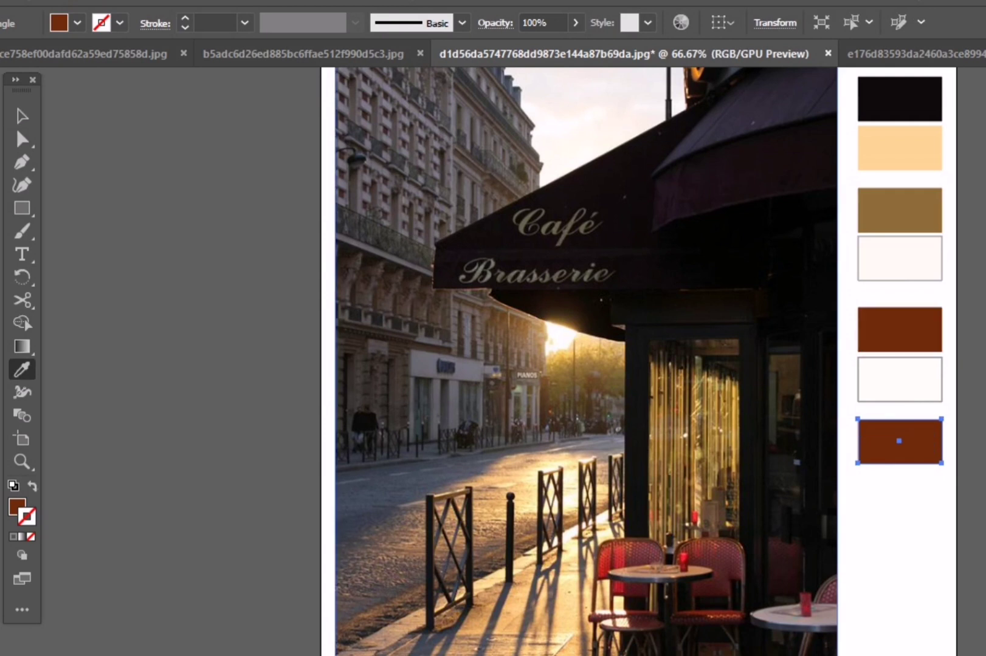
click(899, 98)
- Copy the outlined white swatch directly under the new near-black one and fill the copy with golden brown
key(v)
click(929, 371)
drag(929, 372, 929, 480)
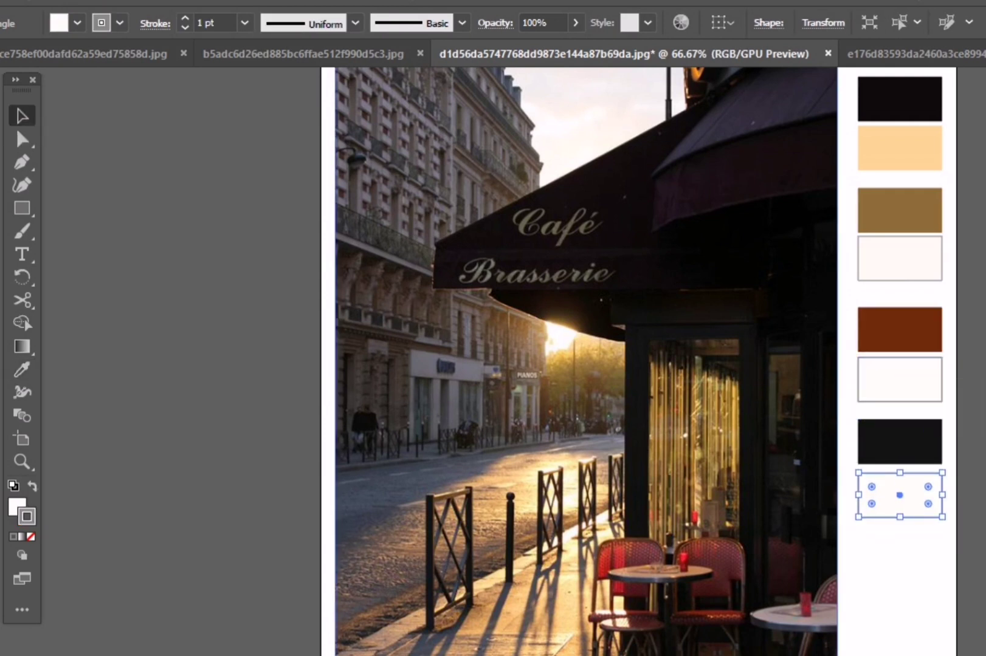
key(i)
click(900, 209)
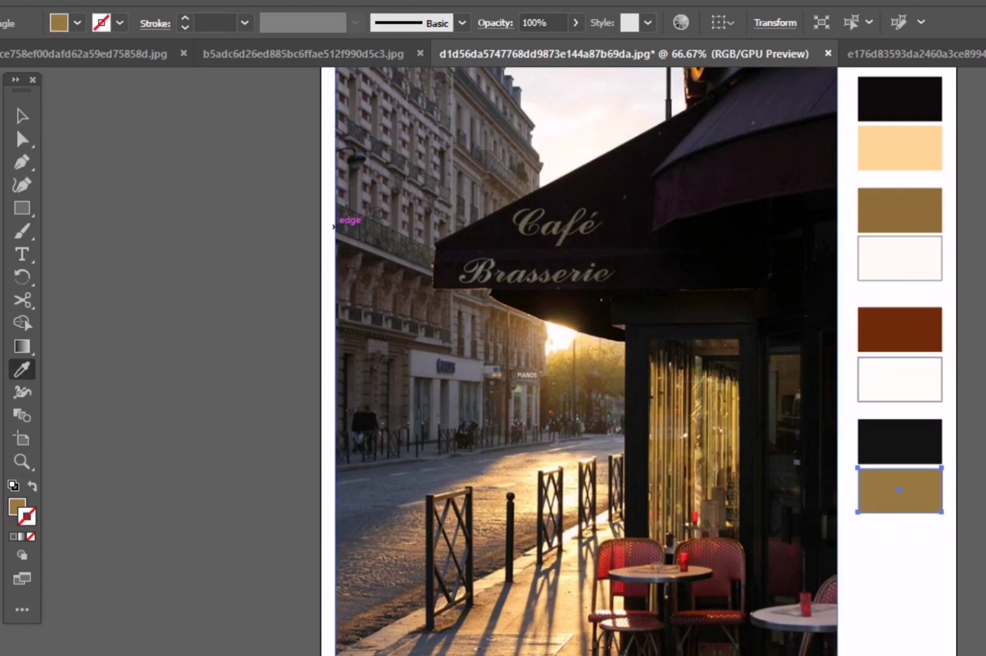
- Place another copy of the outlined white swatch directly under the golden brown one
key(v)
click(900, 380)
drag(899, 380, 899, 540)
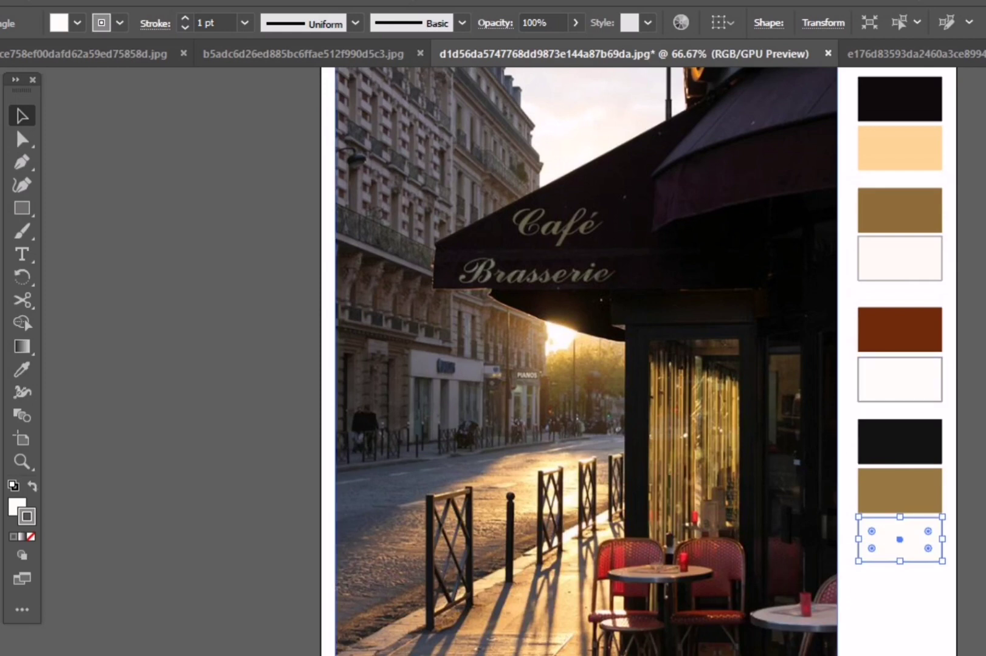
- Copy the golden brown swatch to the end of the column for a new group and recolour it with dark maroon sampled from the awning
click(900, 491)
drag(899, 491, 900, 633)
key(i)
click(900, 99)
click(729, 201)
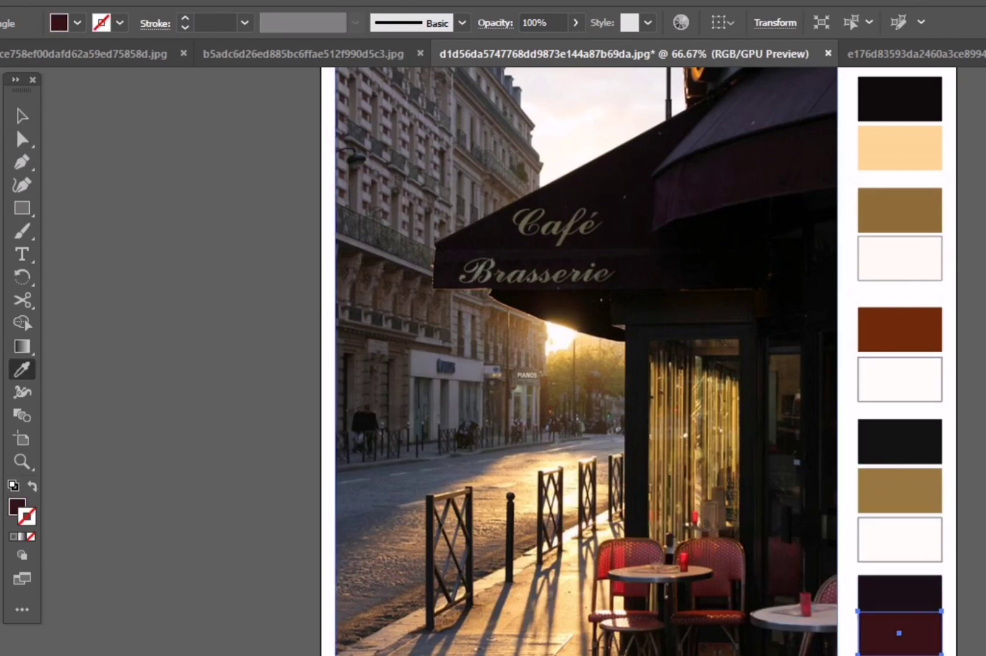
- Move the upper swatches and the colour groups beside the café photo upward to tighten the gaps between them
key(v)
click(900, 98)
drag(900, 98, 899, 90)
click(899, 210)
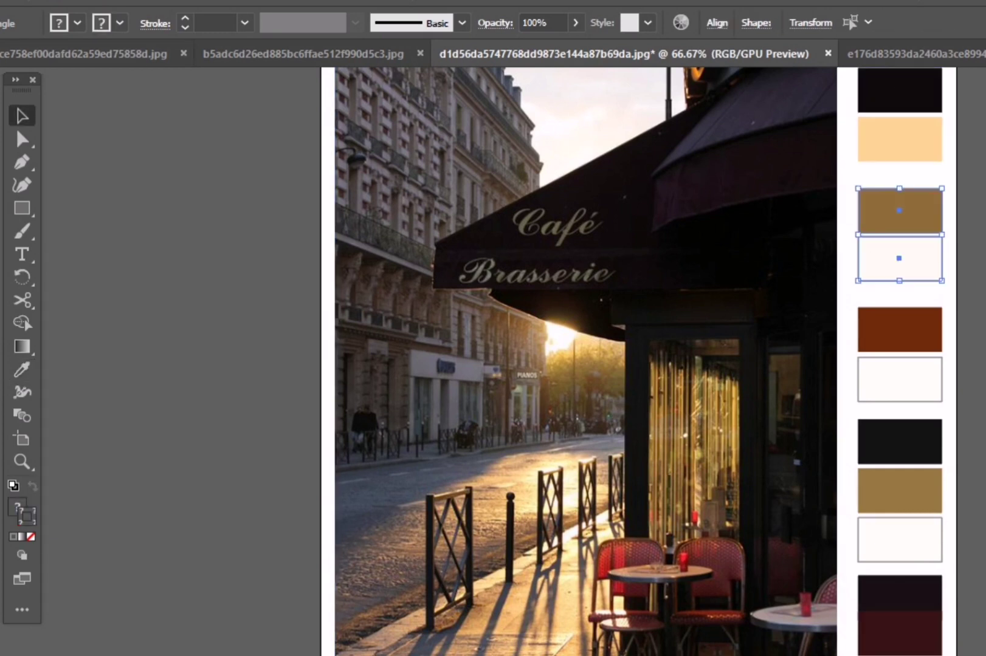
drag(899, 210, 900, 201)
click(889, 398)
drag(889, 401, 888, 383)
drag(899, 486, 900, 468)
click(914, 632)
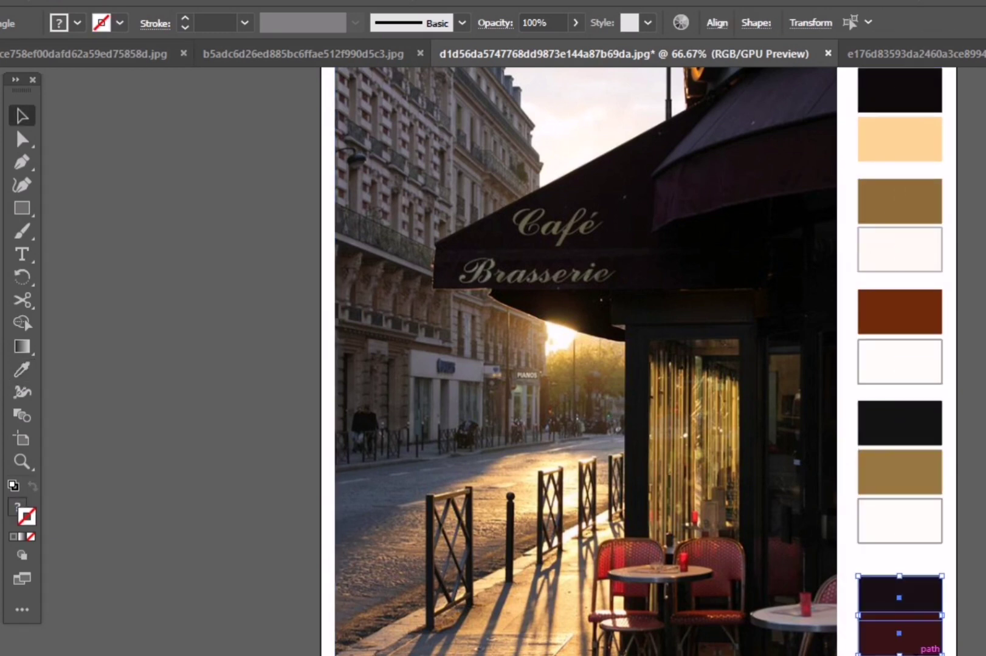
drag(914, 632, 914, 615)
click(915, 654)
- Switch to the autumn leaves document and widen its artboard beyond the photo's right edge
click(303, 54)
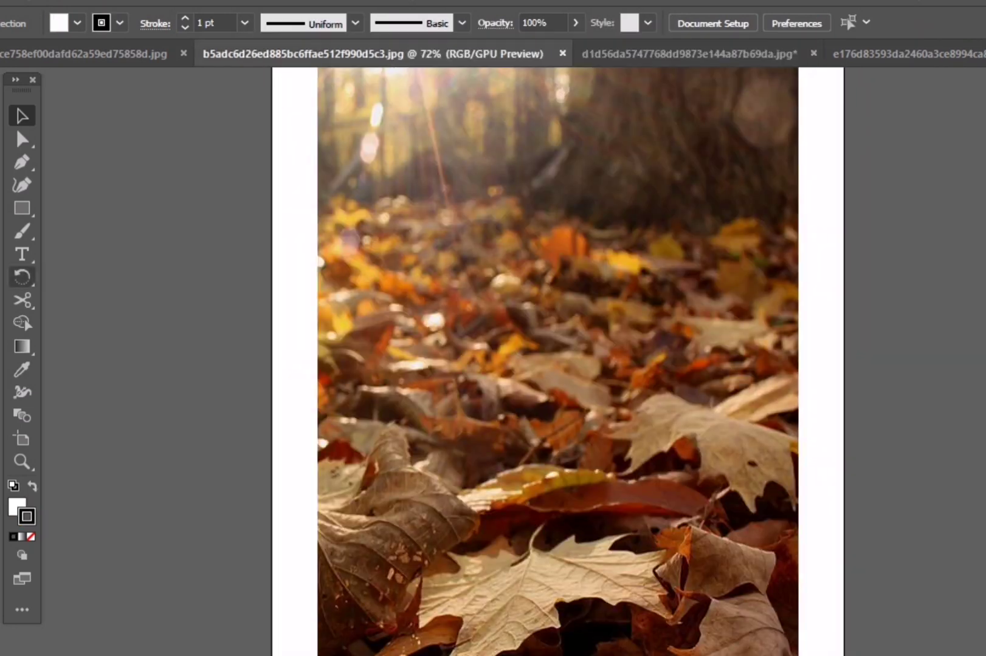
key(z)
key(ctrl+minus)
key(ctrl+z)
key(shift+o)
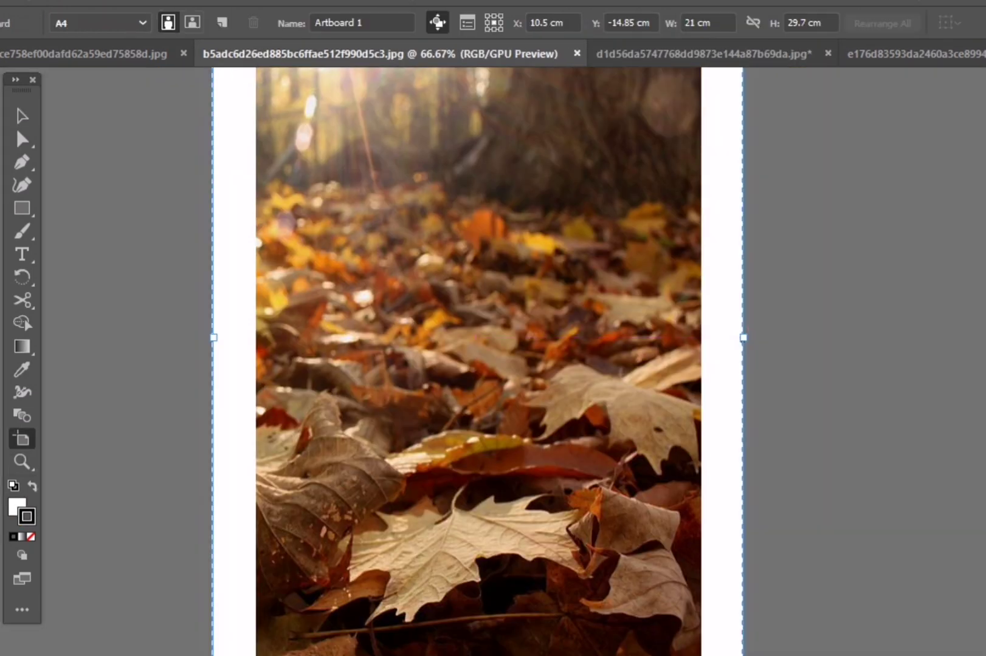
key(ctrl+minus)
- Draw a swatch beside the leaves photo and repeat it downward, sampling tan, dark brown, reddish brown, orange, rust and near-black
drag(669, 95, 722, 103)
key(i)
click(486, 437)
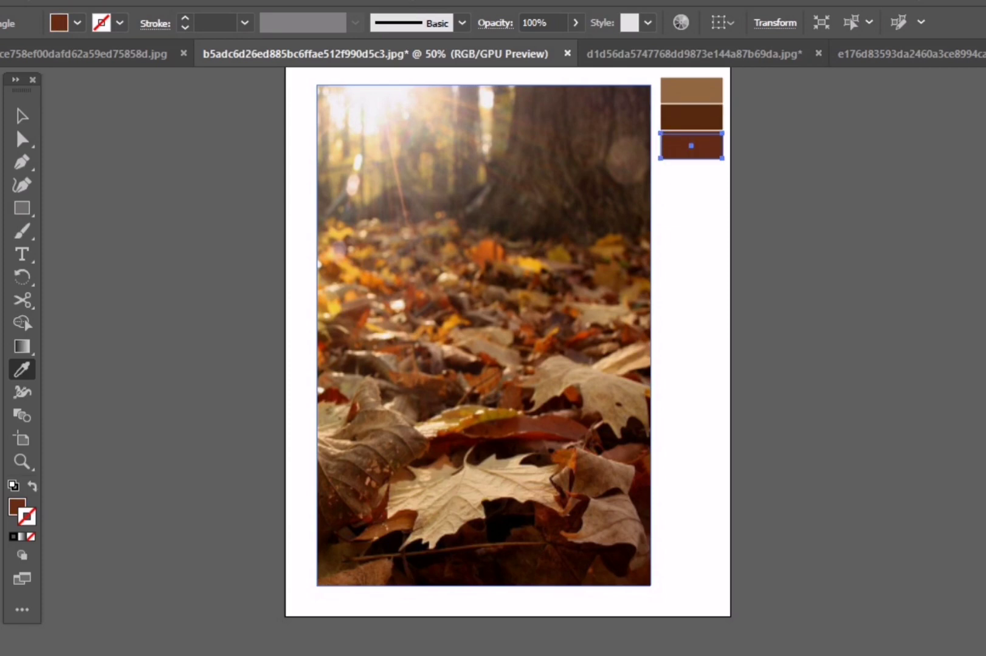
key(ctrl+d)
key(ctrl+d)
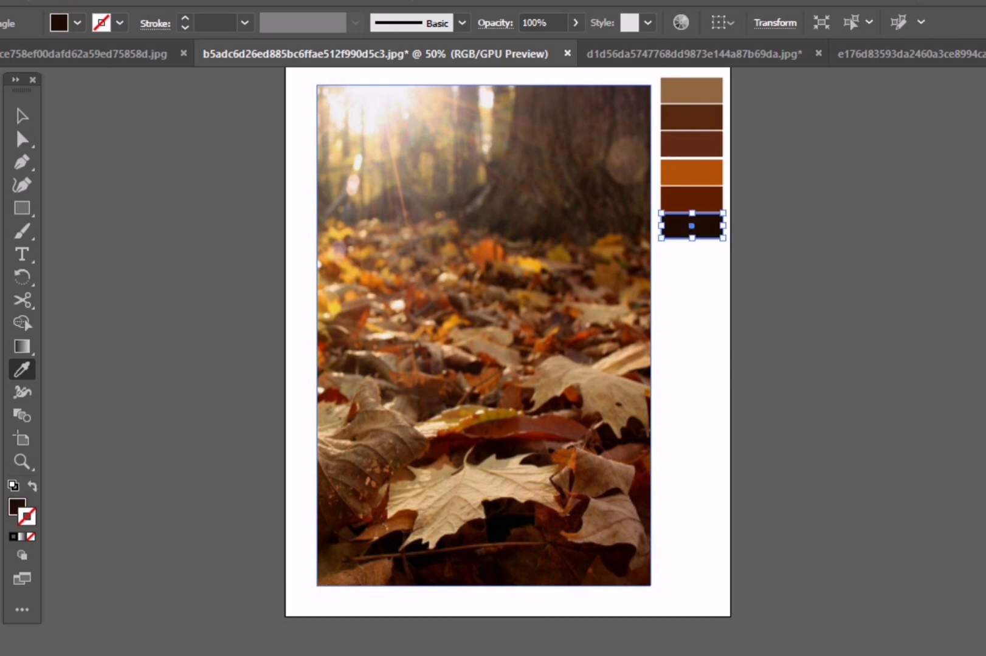
- Extend the leaves palette with swatches in khaki tan, dark taupe, sand, dusty pink and golden yellow
key(ctrl+d)
key(ctrl+d)
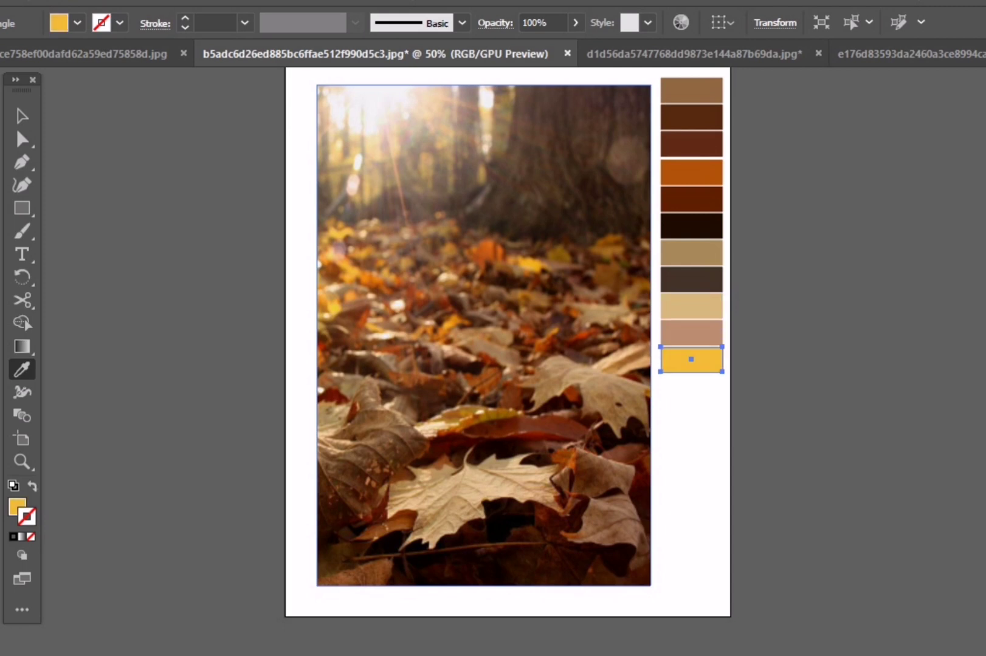
key(ctrl+d)
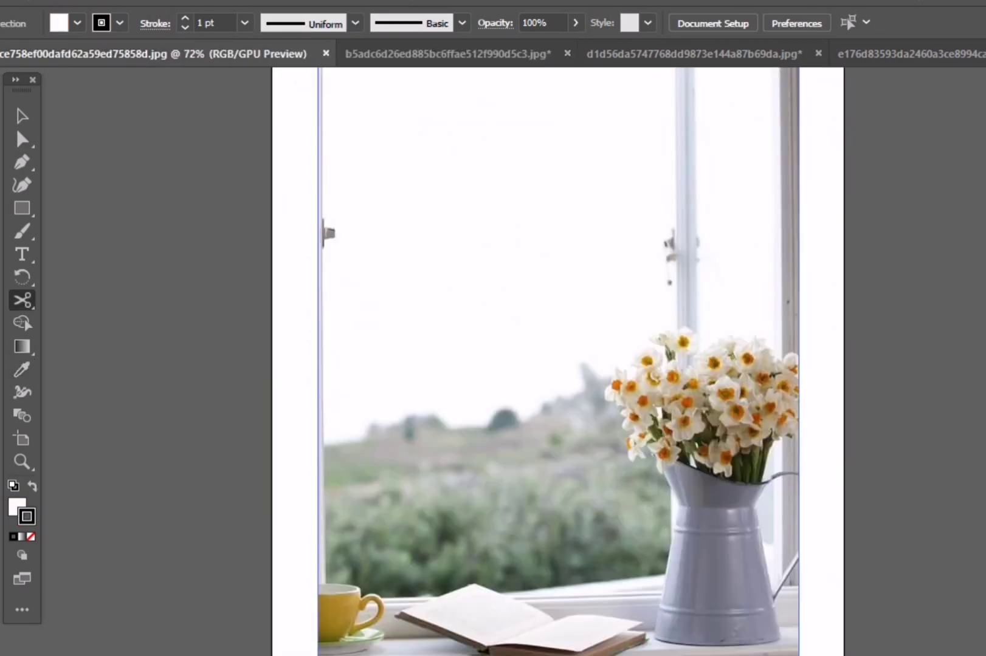
- Widen the daffodil window artboard to its right and draw a white swatch with a 0.5 pt outline beside the photo
key(shift+o)
drag(843, 363, 911, 363)
key(m)
scroll(815, 209, up, 3)
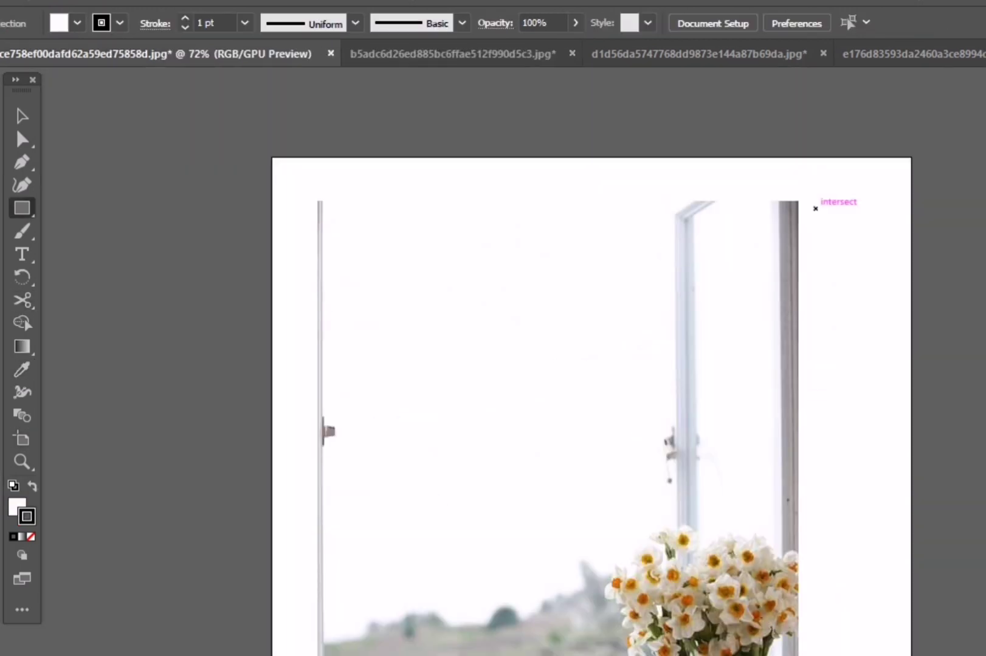
drag(815, 209, 892, 246)
click(155, 23)
click(185, 27)
- Add three swatches below the white one and fill them with orange, dark olive green and greyish teal sampled from the photo
drag(815, 257, 893, 293)
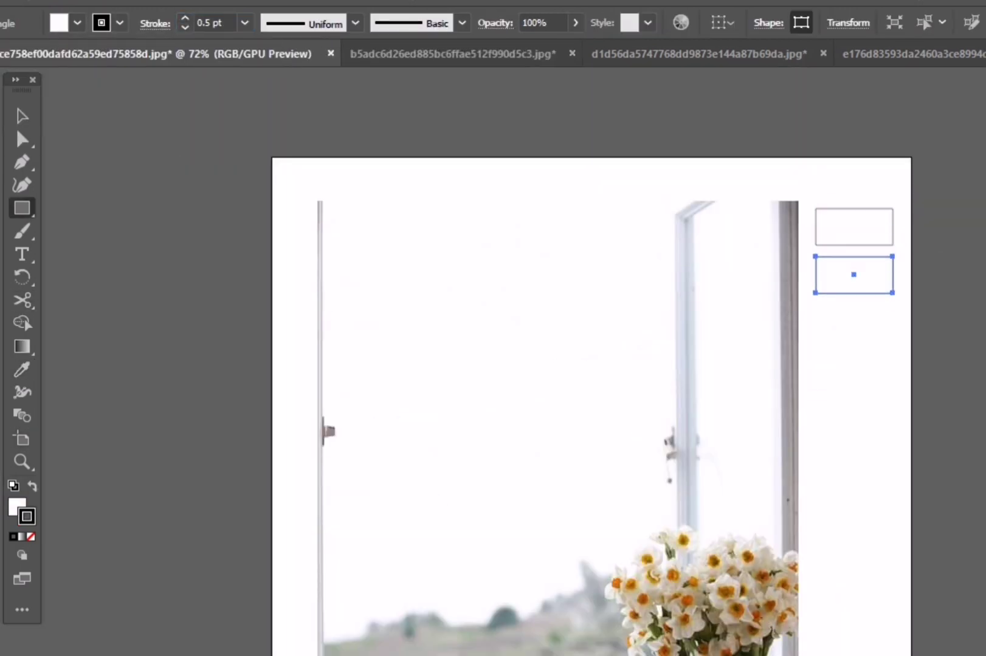
key(i)
click(684, 541)
key(ctrl+d)
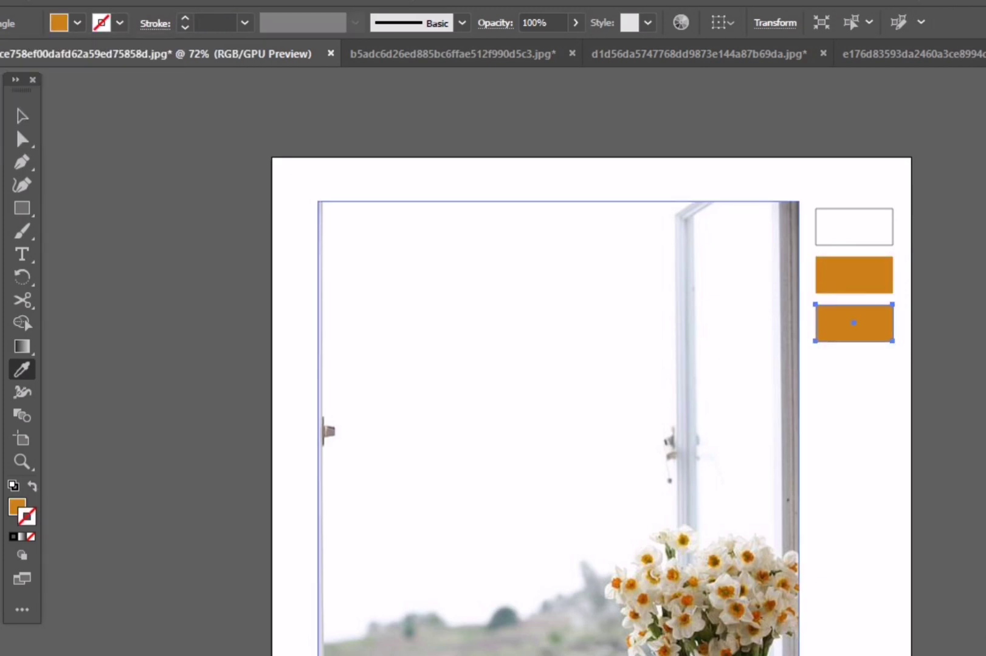
click(635, 645)
key(ctrl+d)
click(787, 364)
- Repeat the swatch down the daffodil palette and fill the copies with slate grey, sage green and mustard olive
key(ctrl+d)
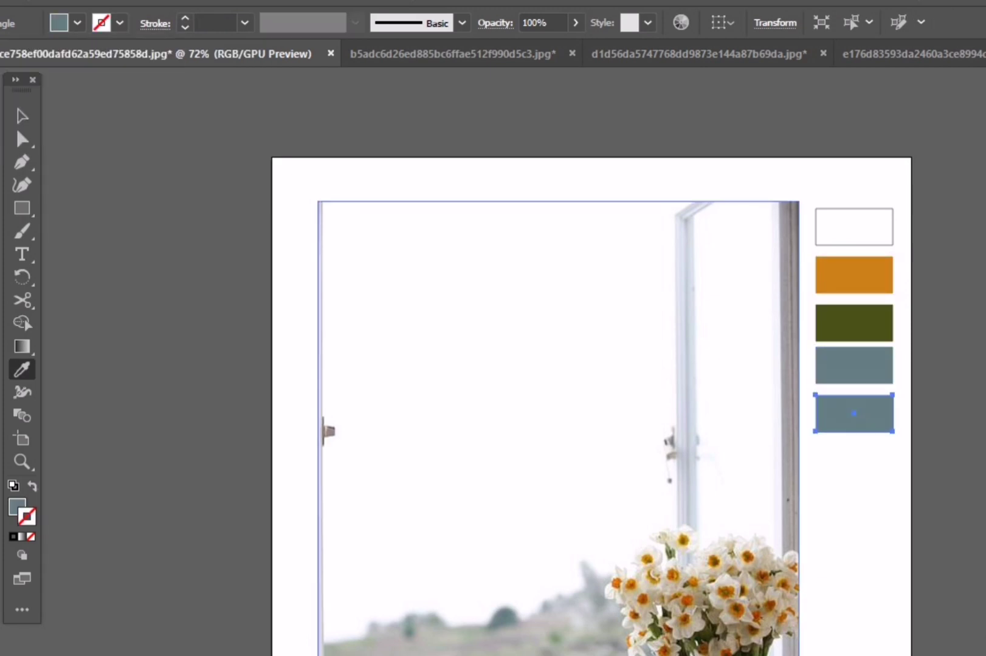
scroll(591, 365, down, 3)
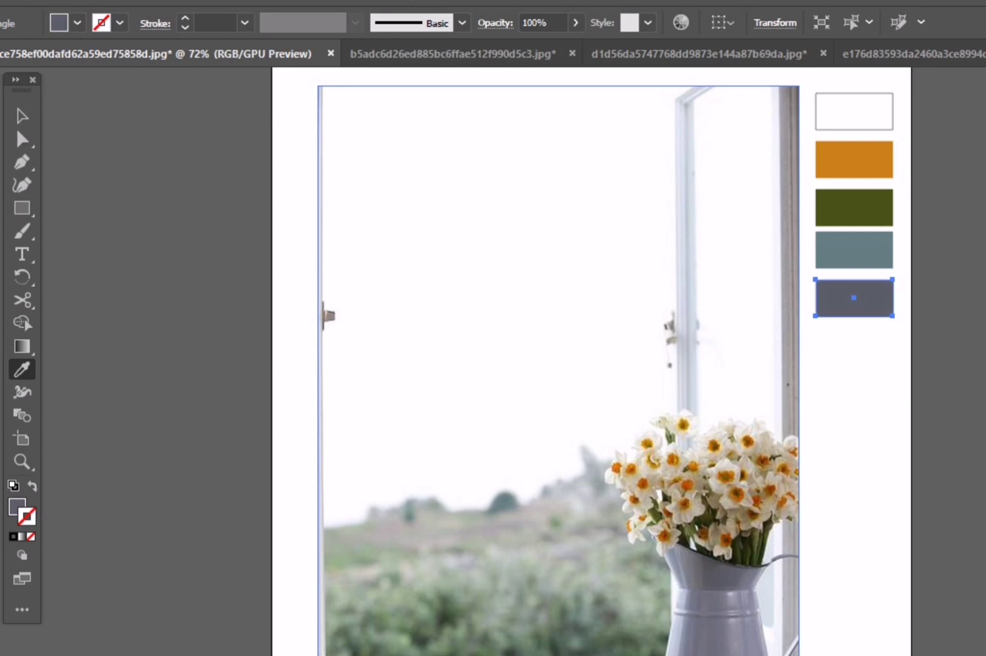
key(ctrl+d)
click(426, 578)
scroll(547, 365, down, 2)
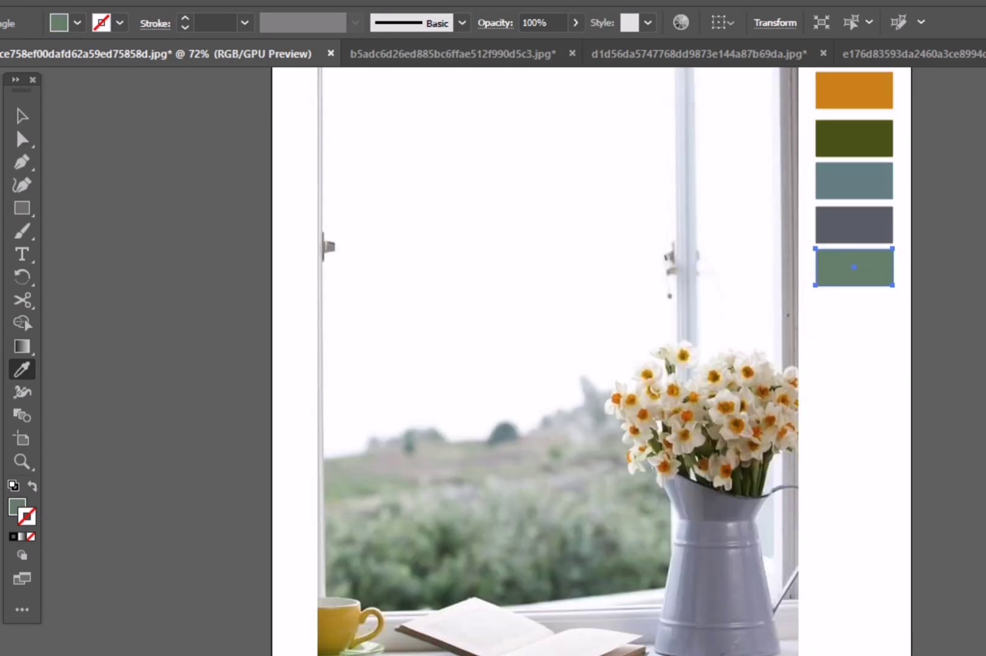
key(ctrl+d)
click(331, 632)
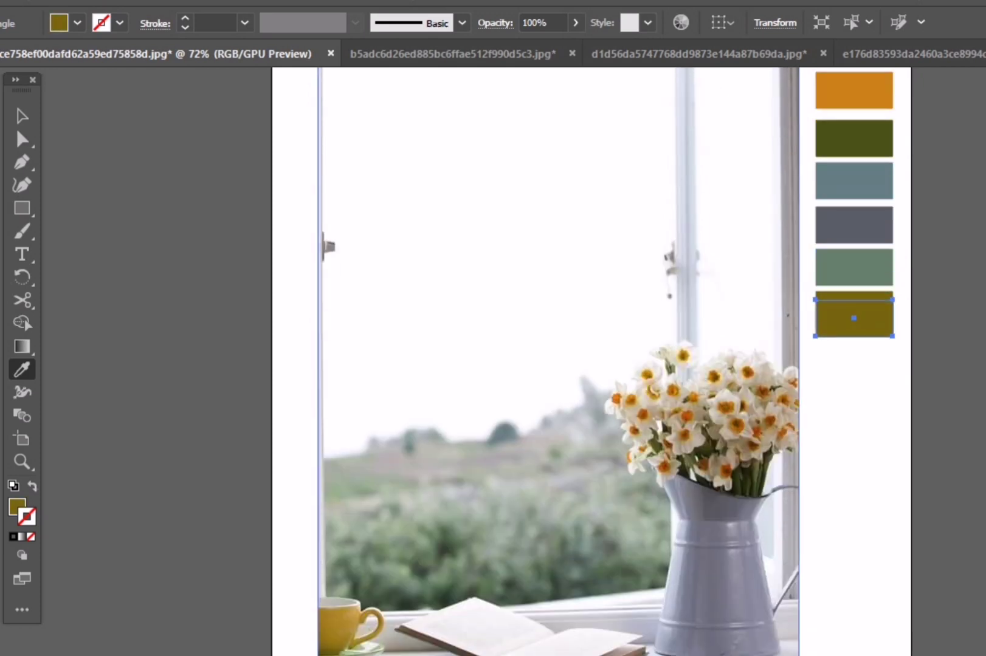
- Add two more swatches under the mustard olive one, filled with the book's dark brown and the flower centre's rust orange
key(ctrl+d)
click(486, 183)
click(547, 644)
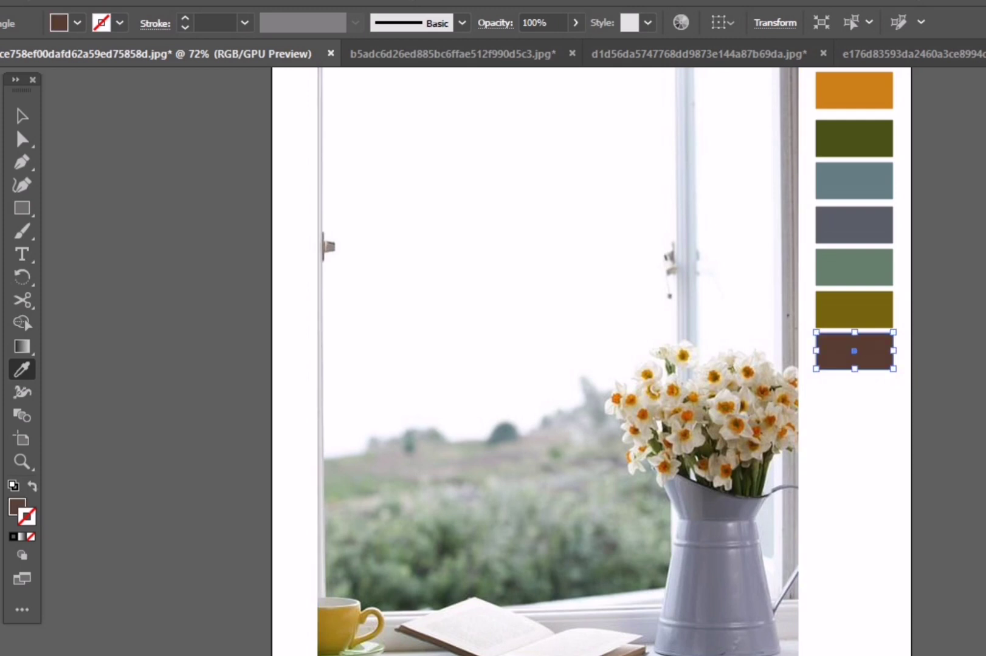
key(ctrl+d)
click(687, 419)
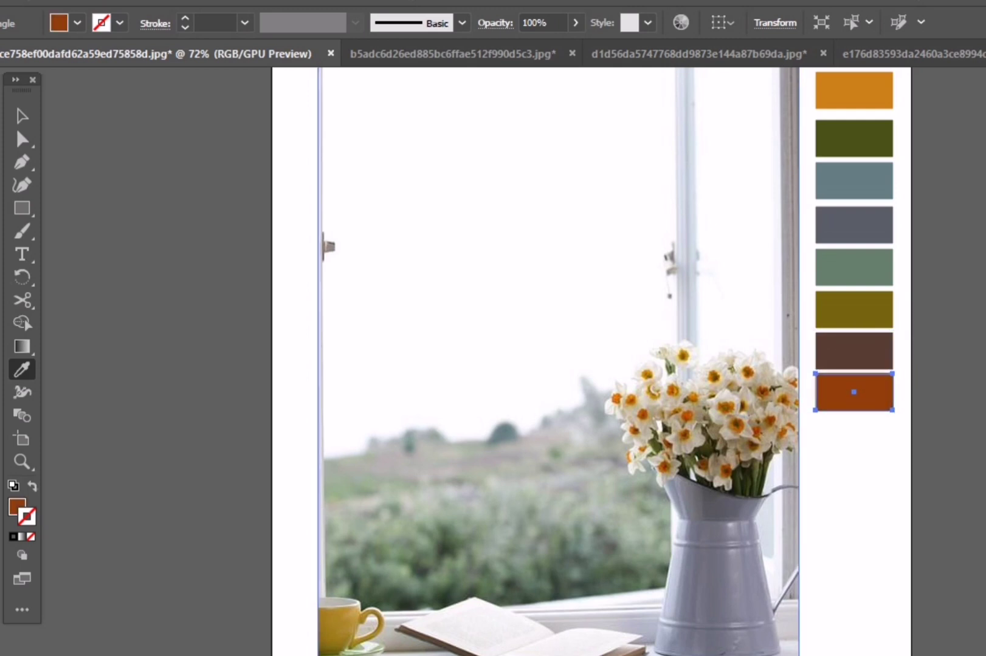
- Finish the daffodil palette with a dark olive grey swatch and a near-black one sampled from the stems
key(ctrl+d)
click(425, 583)
key(ctrl+d)
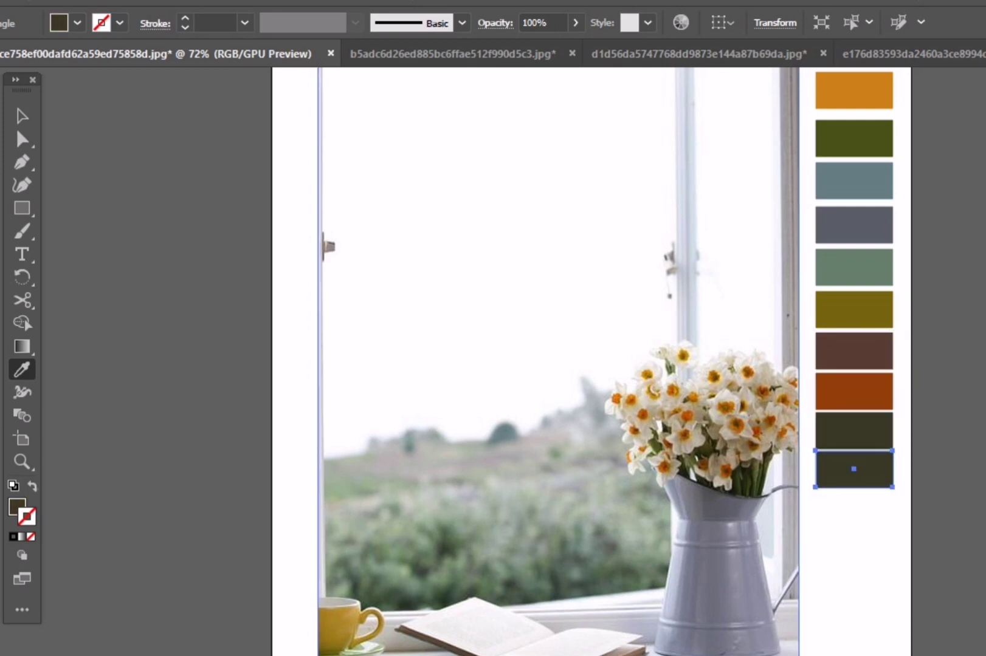
click(517, 632)
click(747, 481)
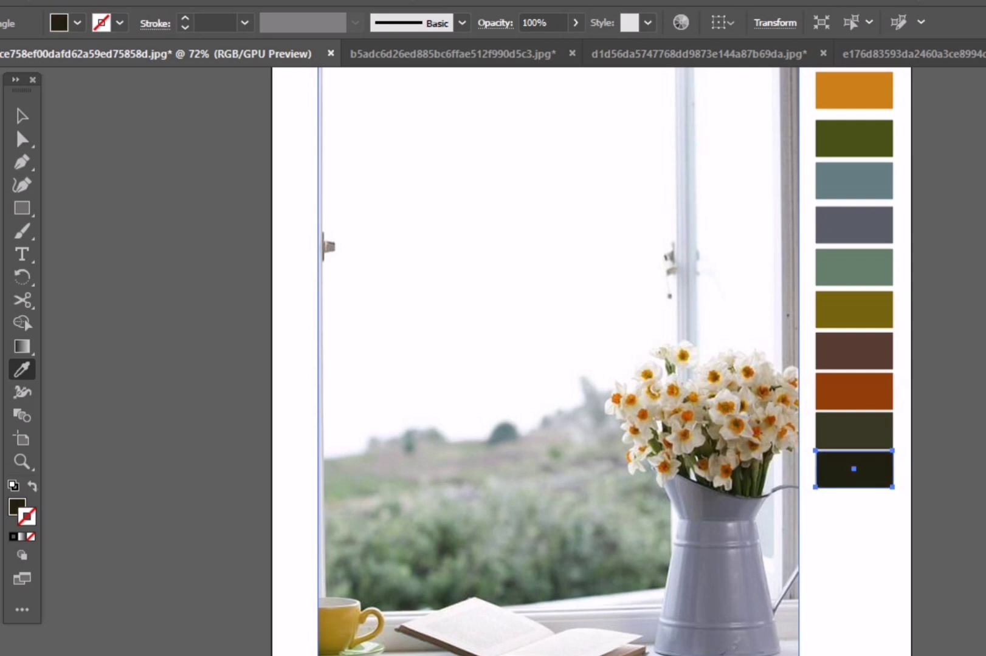
- Switch to the yellow flower and cloudy sky document and widen its artboard to about 24.5 cm
click(978, 53)
click(912, 183)
key(shift+o)
drag(844, 362, 939, 361)
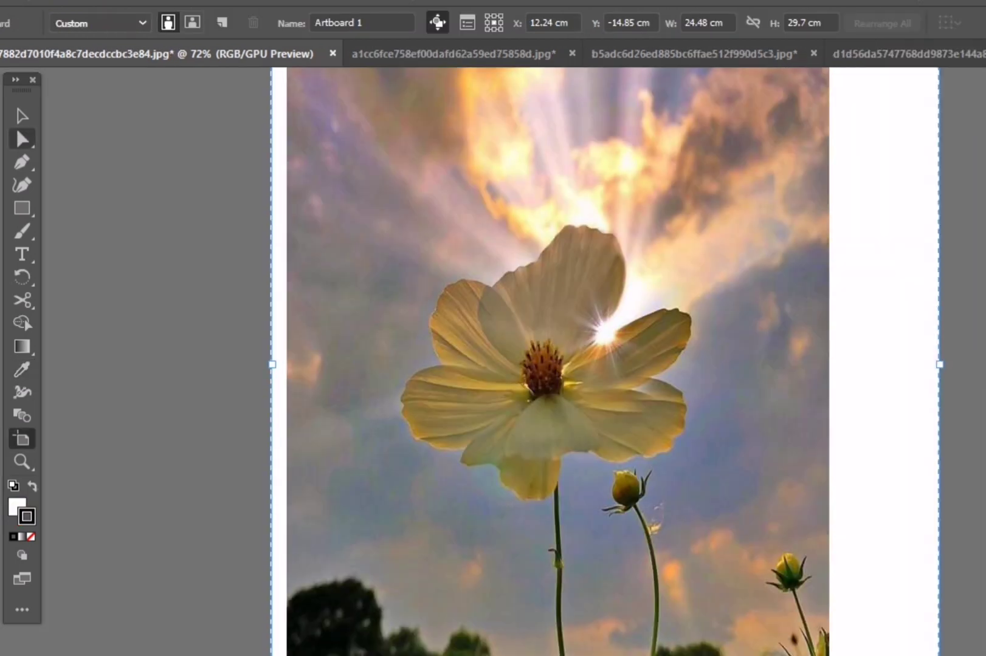
- Draw a swatch beside the flower photo and build the column downward with sampled dusty pink, khaki, rust brown and dark brown
key(m)
mouse_move(842, 87)
mouse_down()
mouse_move(930, 120)
mouse_move(886, 143)
mouse_move(885, 485)
mouse_up()
key(i)
click(316, 341)
click(668, 547)
click(541, 365)
click(538, 370)
- Extend the flower palette with reddish brown, mustard, grey-green, near-black green, olive, terracotta and deep green swatches
click(626, 487)
click(760, 426)
click(335, 626)
click(653, 578)
click(717, 541)
click(669, 577)
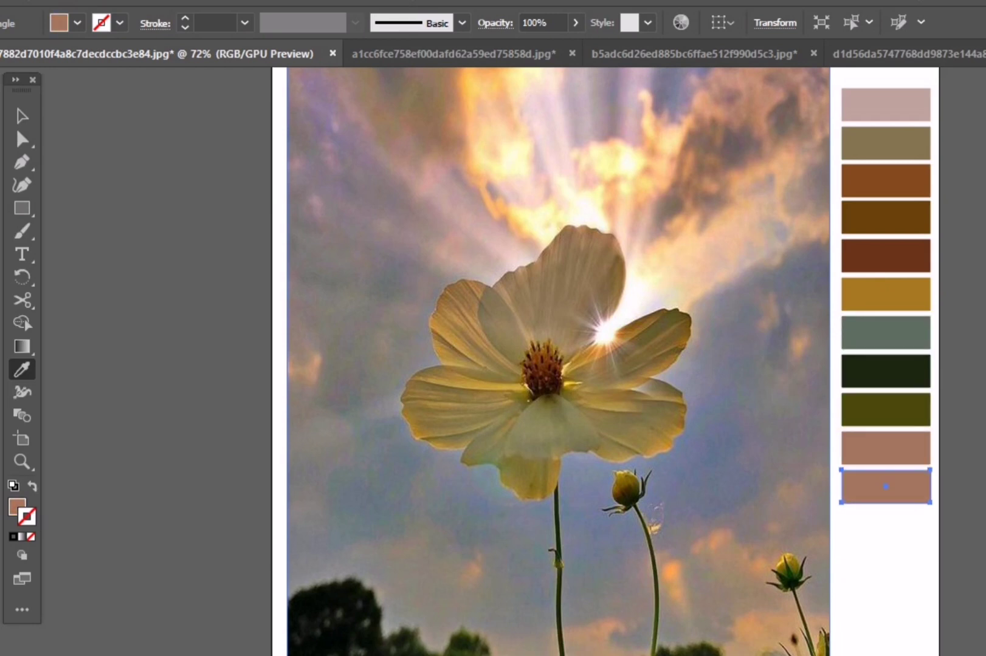
click(335, 626)
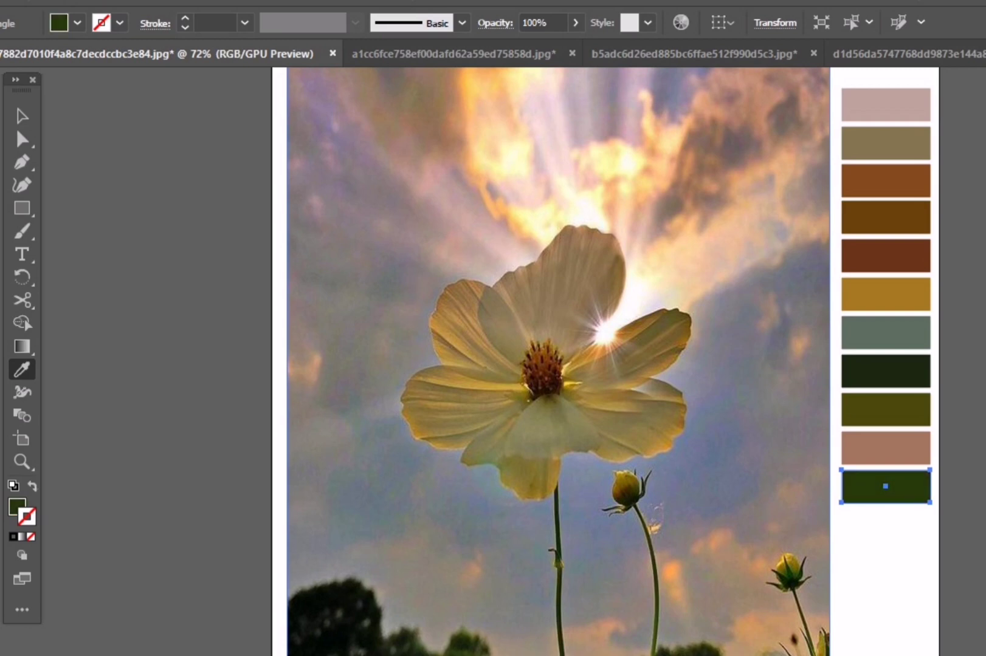
- Switch to the red bougainvillea document, widen its artboard and draw a swatch beside the photo
click(979, 53)
click(902, 163)
key(m)
mouse_move(845, 81)
mouse_down()
mouse_move(911, 118)
mouse_move(878, 138)
mouse_move(877, 410)
mouse_up()
key(i)
- Fill the bougainvillea swatch column with sampled coral, cream, terracotta, olive green, mauve, dark browns, dark red and deep maroon
click(557, 242)
click(425, 109)
click(328, 304)
click(547, 547)
click(340, 395)
click(607, 486)
click(335, 425)
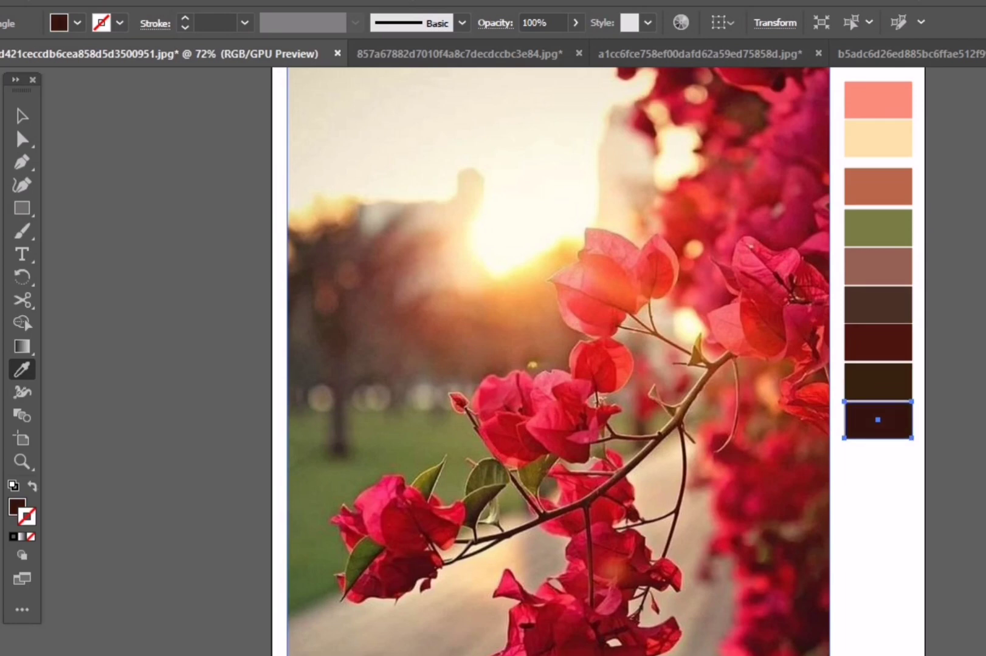
- Switch to the coffee cup document, draw a swatch without an outline and fill it with burnt orange sampled from the ledge
click(911, 121)
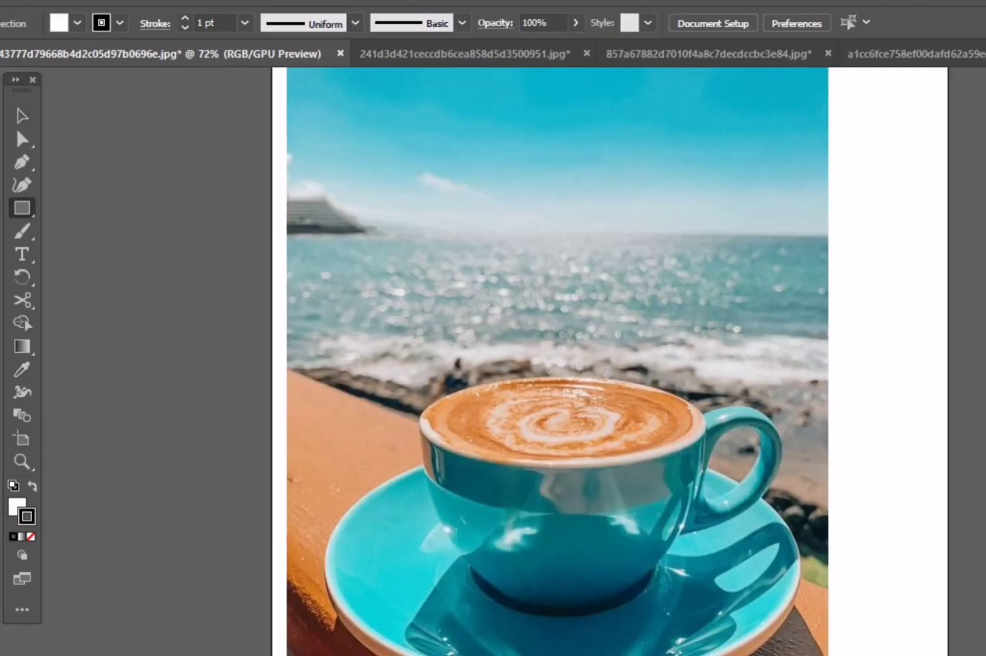
drag(842, 86, 940, 136)
key(/)
key(i)
click(316, 438)
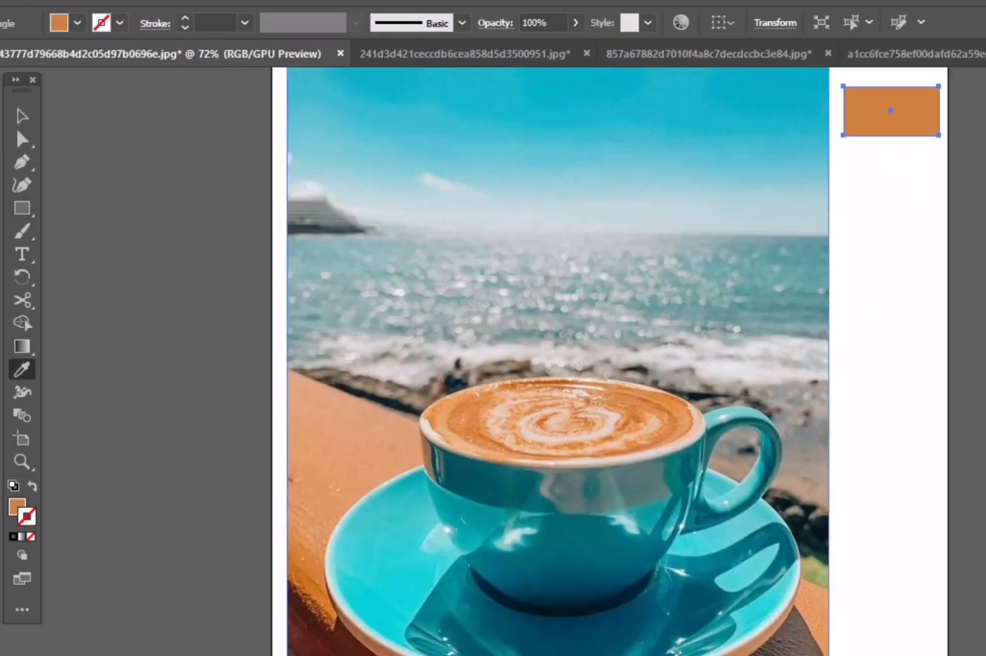
click(303, 578)
- Repeat the coffee swatch downward, sampling grey-green, teal, pale blue-grey, beige, taupe, deep blue and light grey
drag(891, 110, 890, 523)
click(815, 535)
click(608, 578)
click(547, 222)
click(462, 371)
click(547, 571)
click(547, 222)
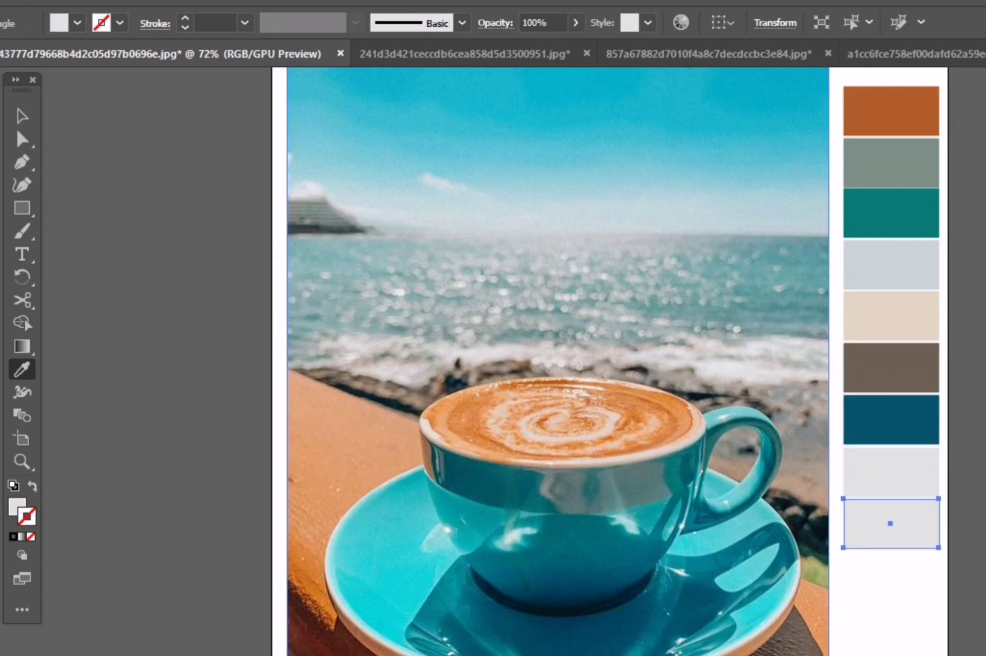
- Fill the last coffee swatch with dark brown and give the light grey swatch above it a grey outline
click(304, 632)
key(v)
click(890, 472)
double_click(17, 506)
click(549, 237)
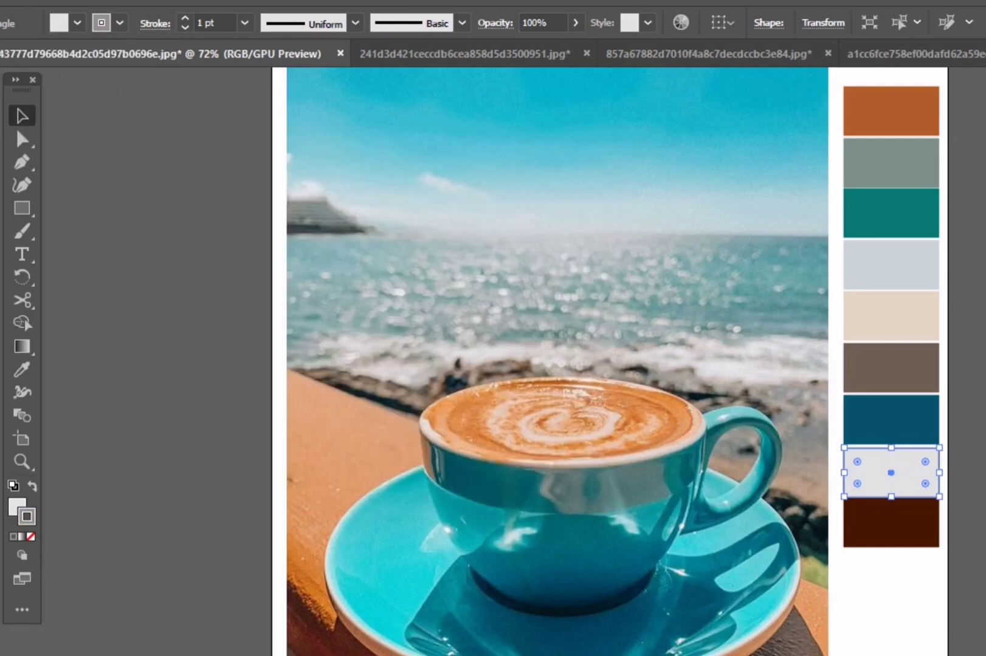
- Switch to the lavender document, widen its artboard and start a column of borderless swatches in dark purple and dark olive
click(979, 54)
click(912, 120)
click(21, 439)
key(m)
mouse_move(842, 79)
mouse_down()
mouse_move(904, 101)
mouse_move(873, 120)
mouse_up()
click(119, 23)
key(i)
click(547, 632)
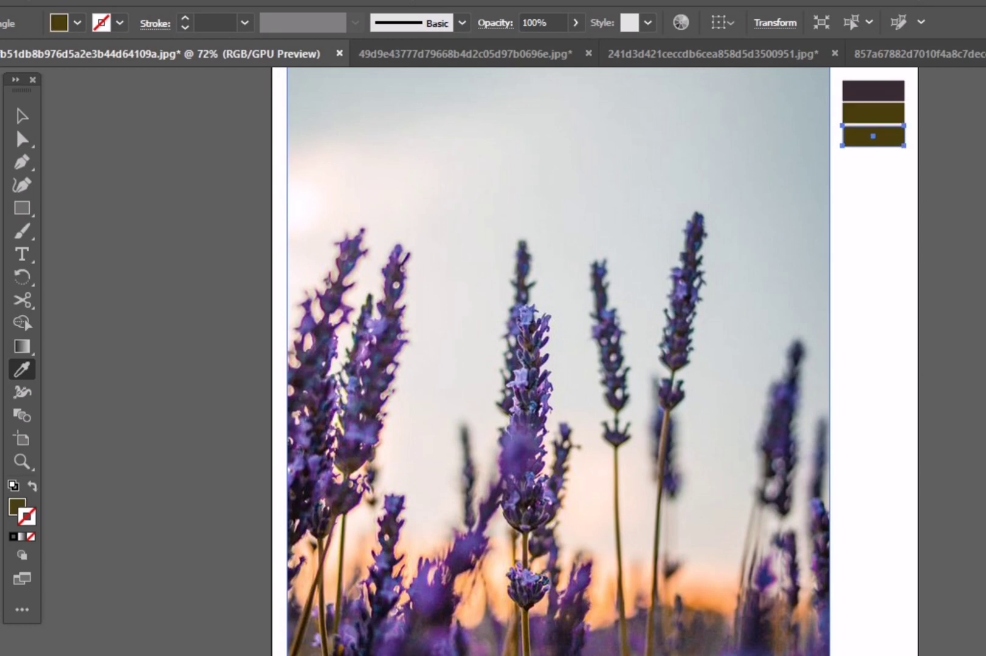
- Fill the third lavender swatch with pale peach, give it a grey outline and place a copy directly below
click(304, 200)
double_click(27, 517)
click(550, 236)
key(v)
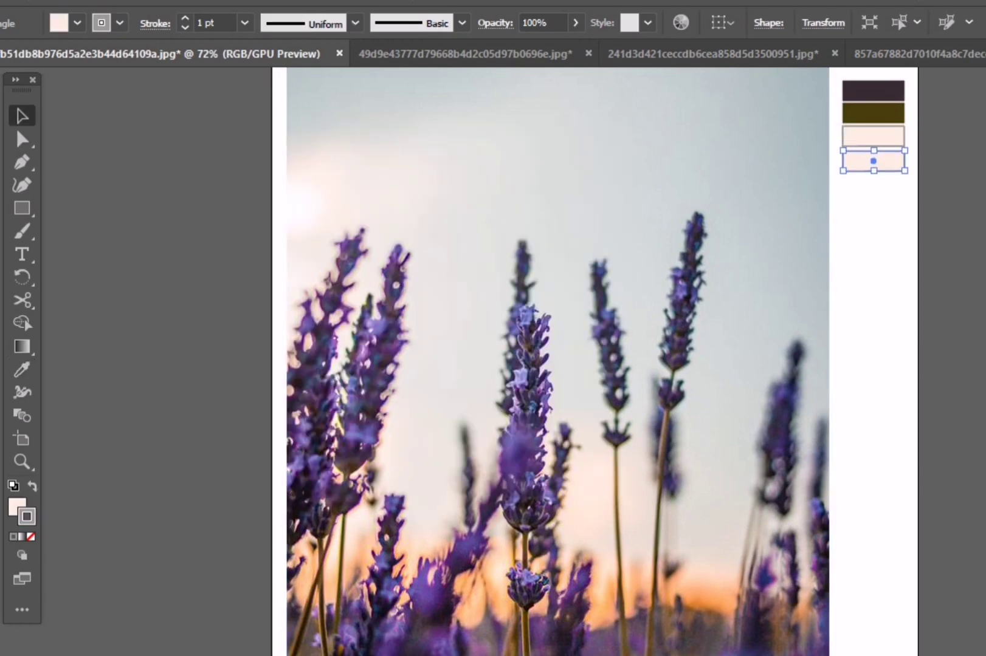
- Remove the peach copy's outline, recolour it orange and continue the column with brown and near-black navy swatches
click(119, 23)
click(15, 91)
key(i)
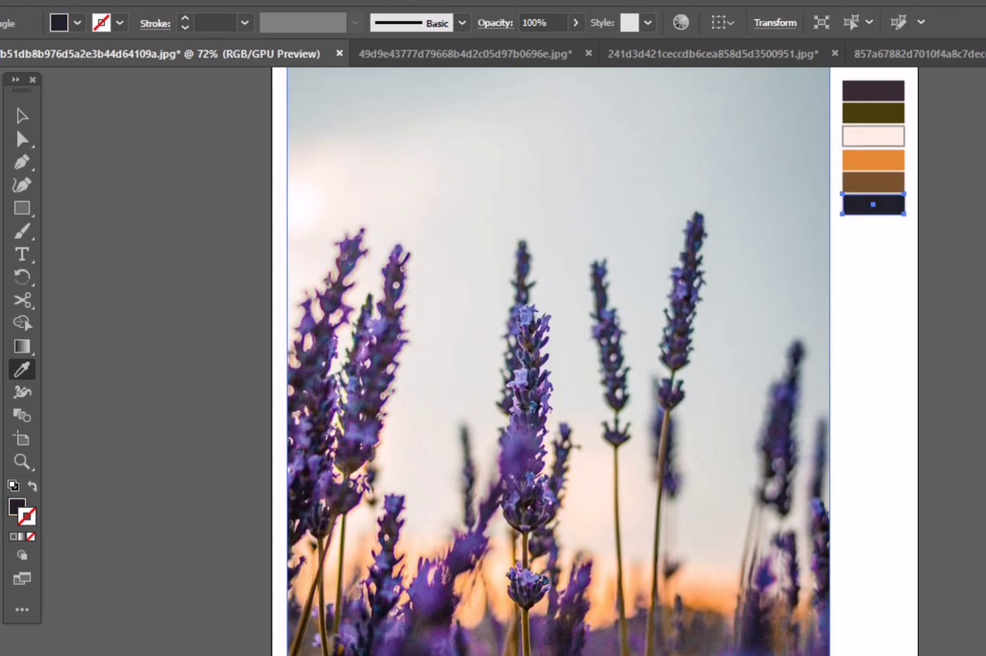
- Switch to the flower market document, draw a swatch without an outline and fill it with cream sampled from the building
click(948, 183)
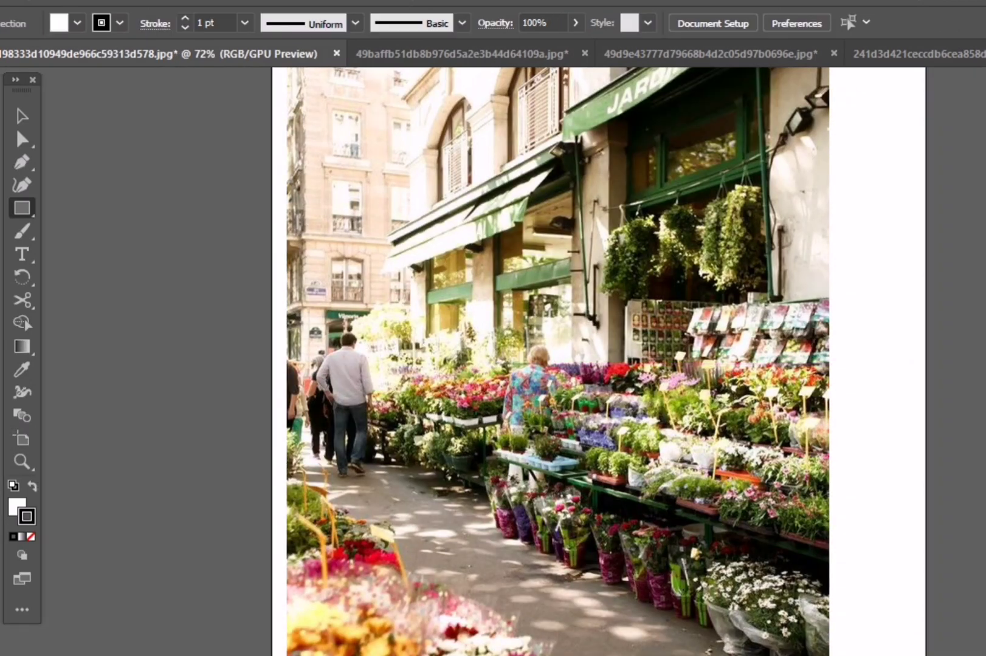
drag(845, 81, 905, 112)
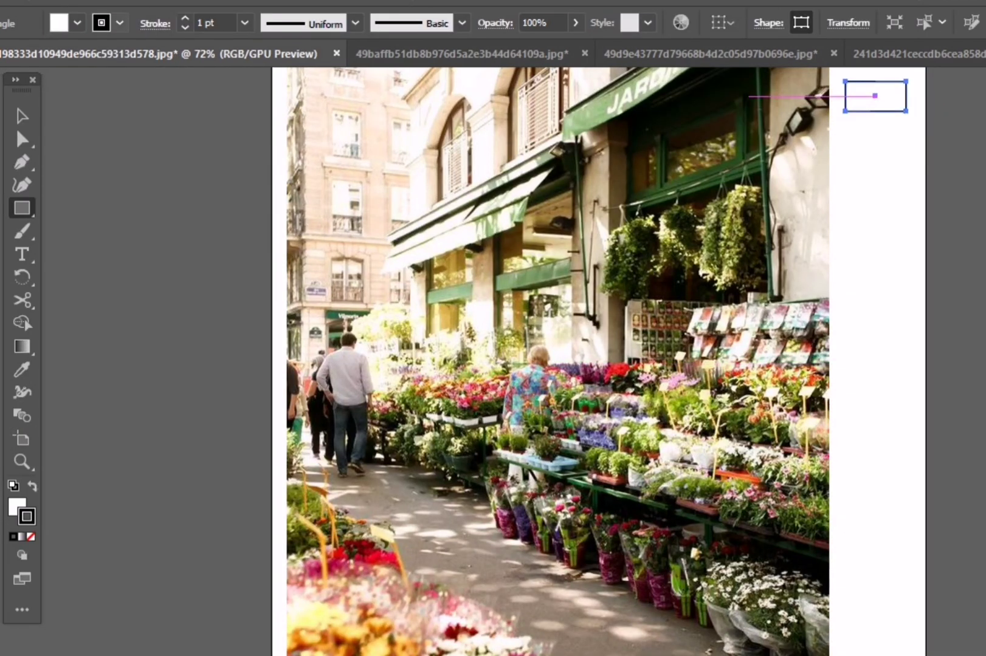
click(120, 23)
click(15, 91)
key(i)
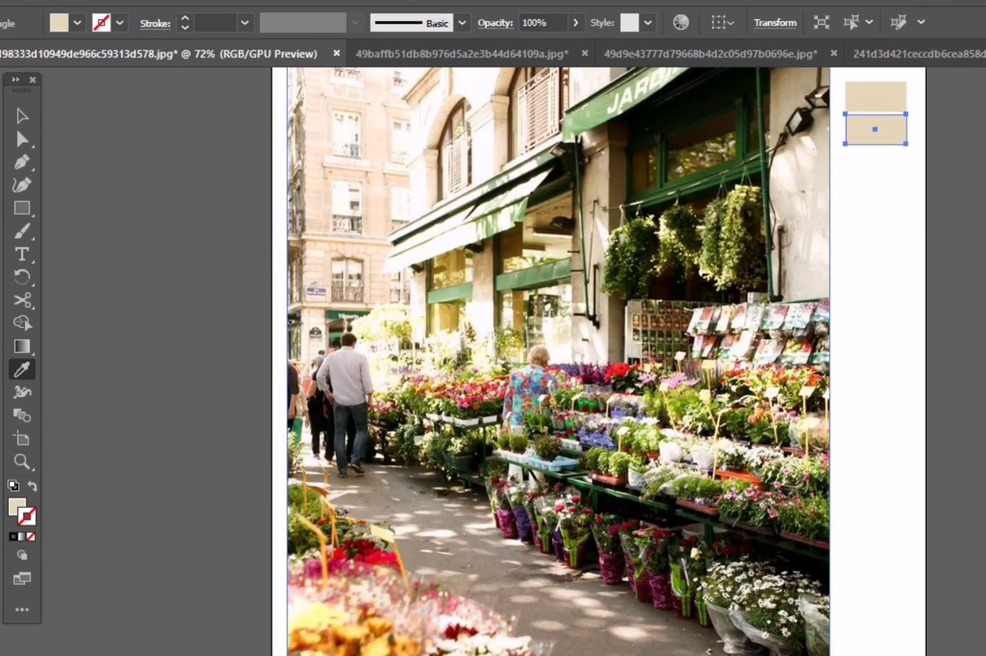
- Continue the flower market column with near-black, red, dark maroon, light grey, leaf green, very dark green and pale lilac swatches
key(ctrl+d)
key(ctrl+d)
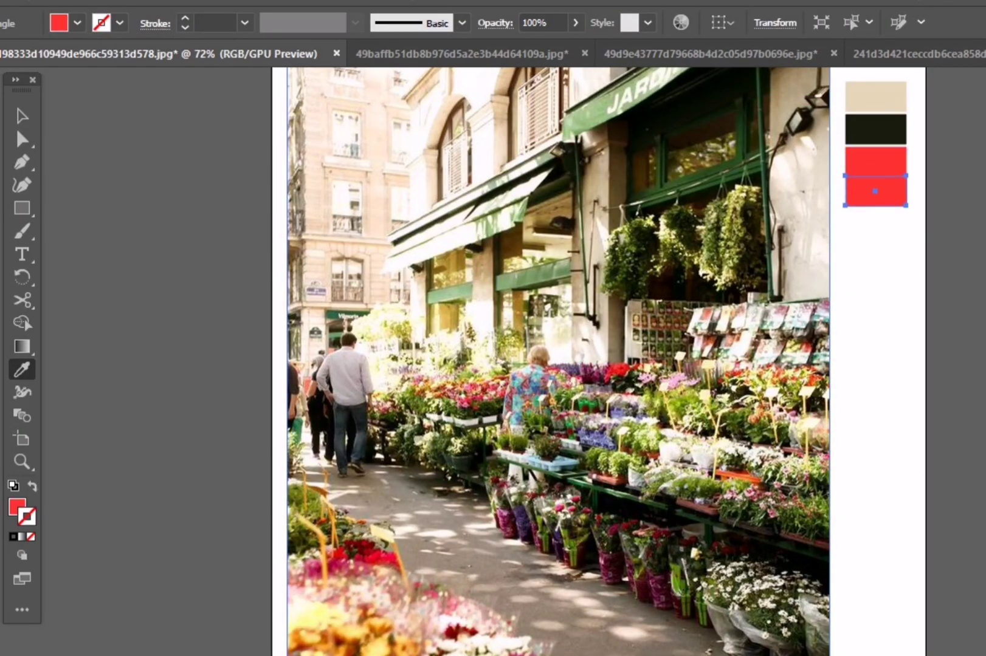
key(ctrl+d)
key(ctrl+d)
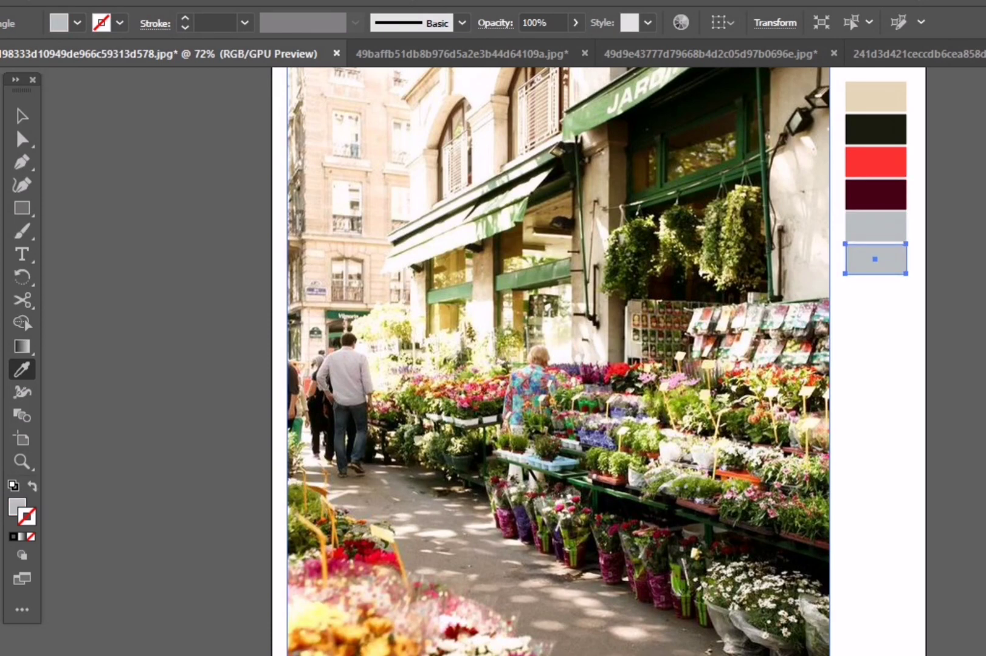
key(ctrl+d)
key(ctrl+d)
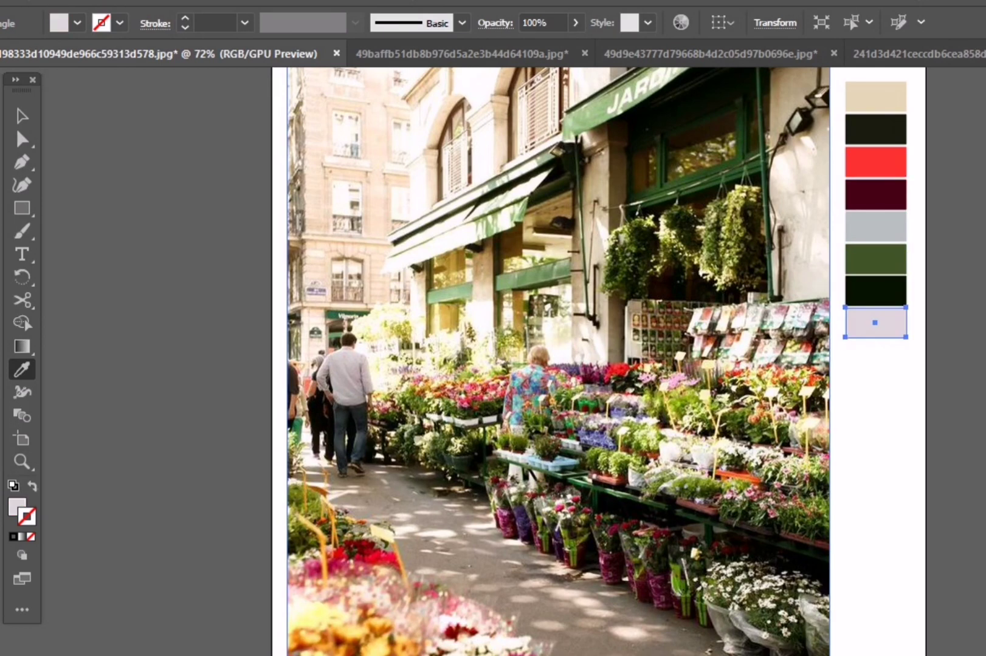
- Add a dusty pink swatch below the pale lilac one and recolour the lilac swatch with maroon sampled from the fourth swatch
key(ctrl+d)
key(v)
click(875, 322)
key(i)
click(875, 195)
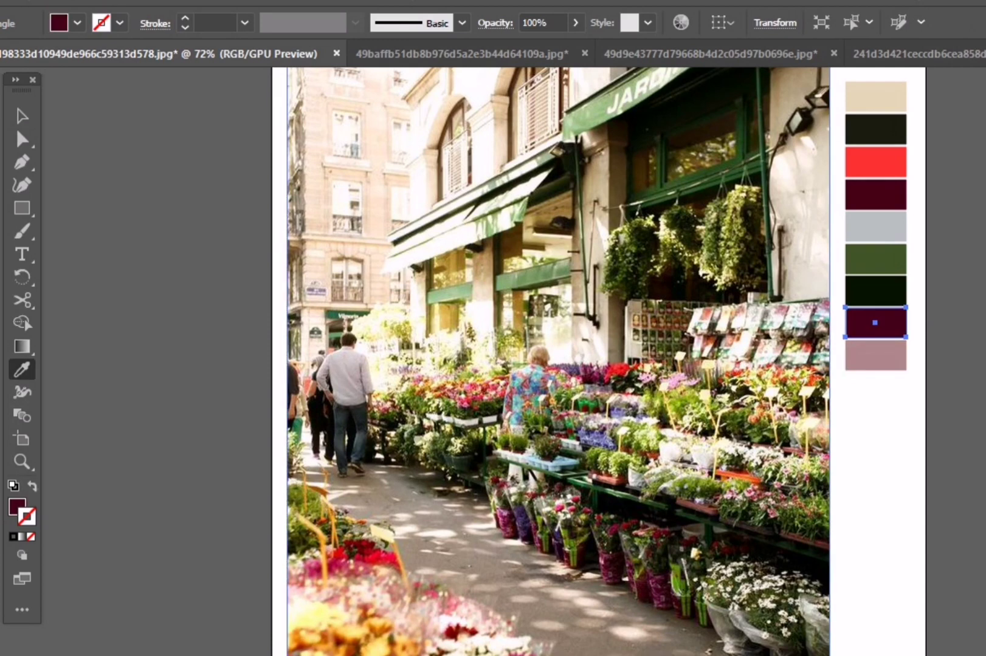
- Extend the flower market column below the dusty pink swatch with olive yellow, orange, red, dark brown and cream swatches
key(v)
click(875, 356)
key(i)
click(619, 370)
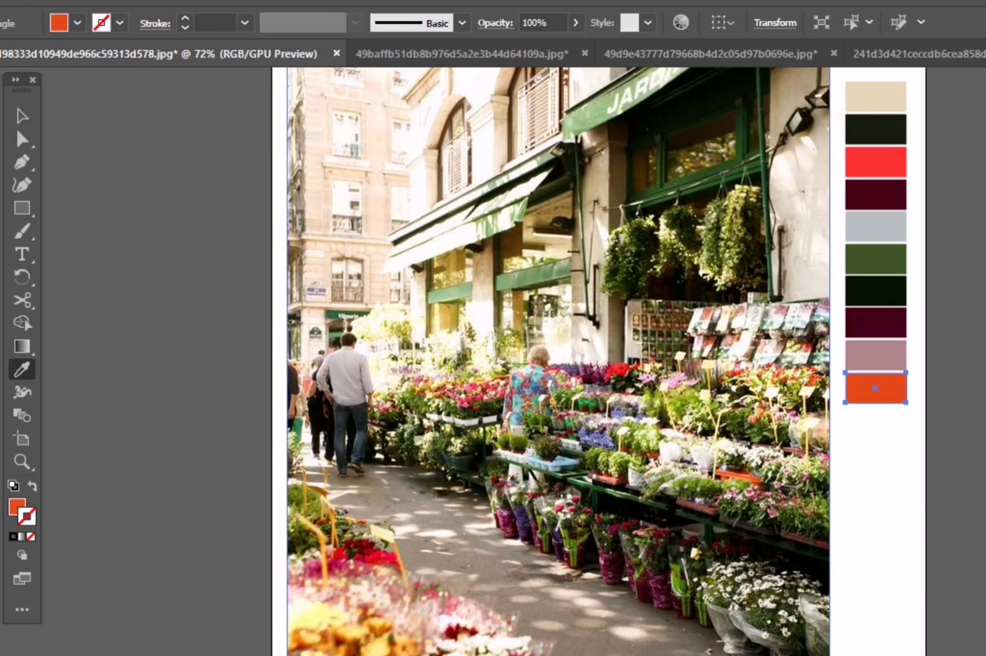
click(708, 364)
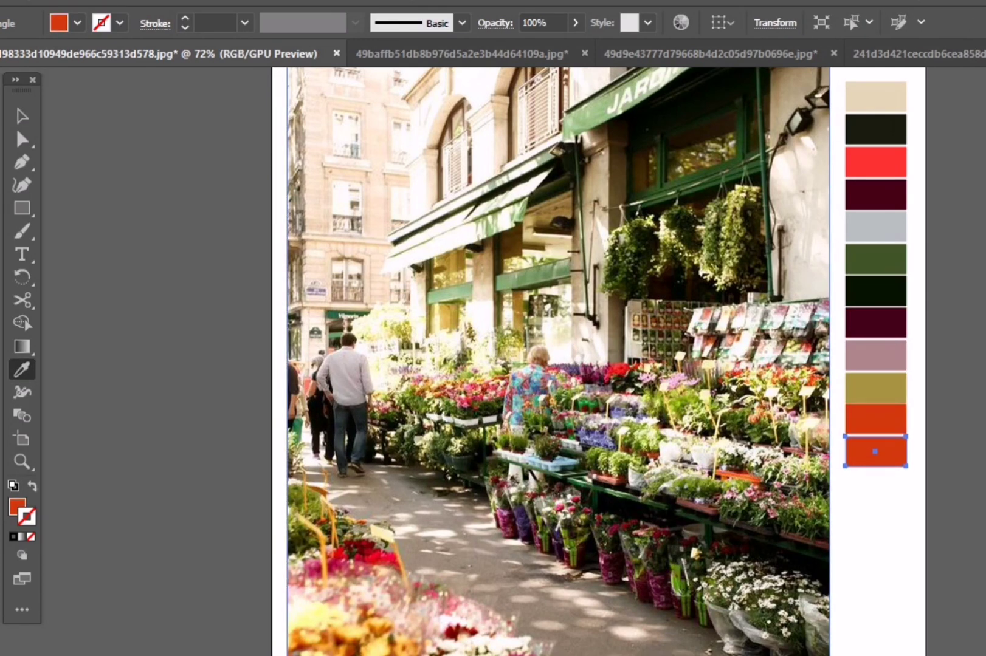
key(ctrl+d)
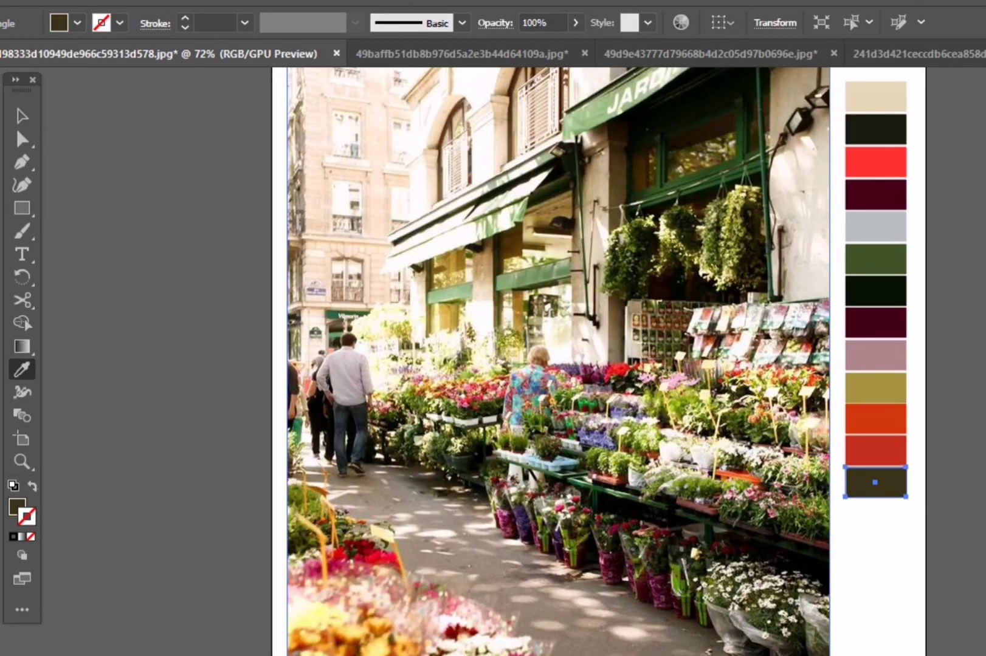
key(ctrl+d)
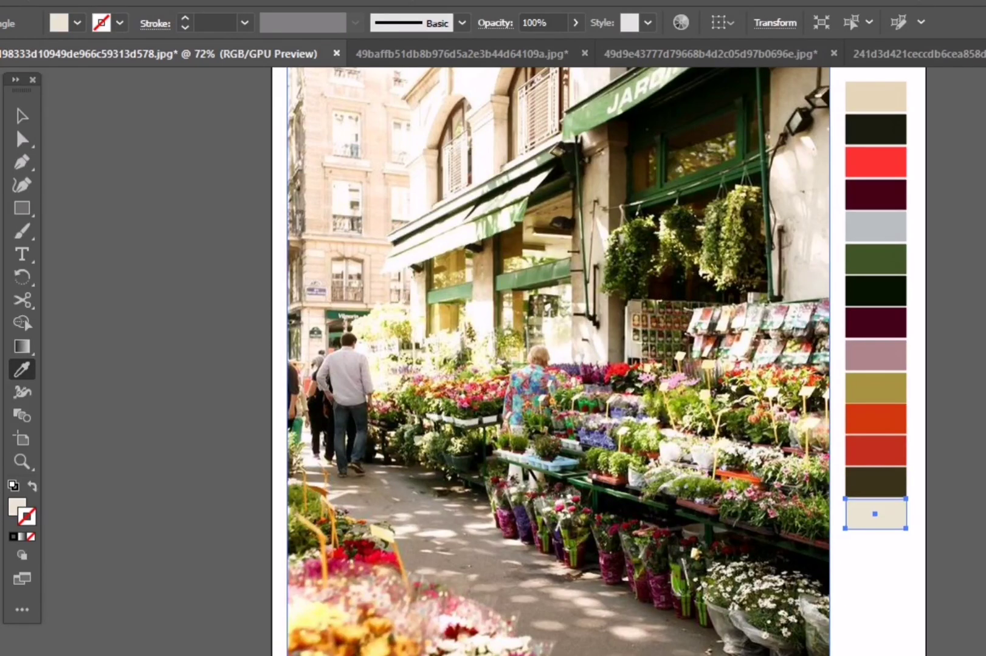
- Switch to the coastal bay document, widen its artboard and start a column of borderless swatches in slate blue and light grey
click(17, 126)
double_click(17, 506)
key(Return)
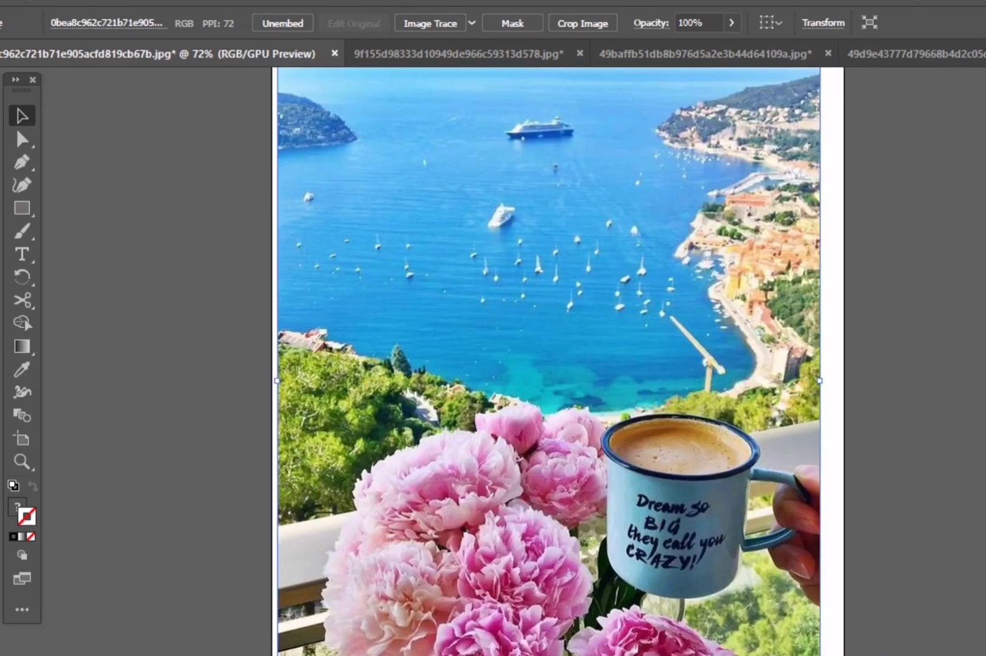
key(shift+o)
key(m)
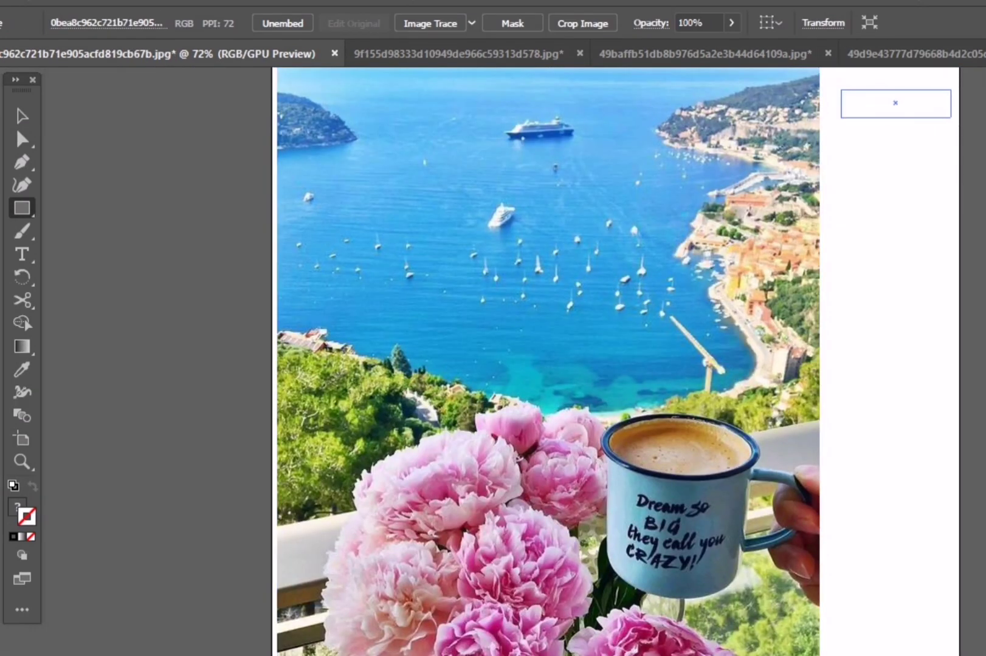
key(i)
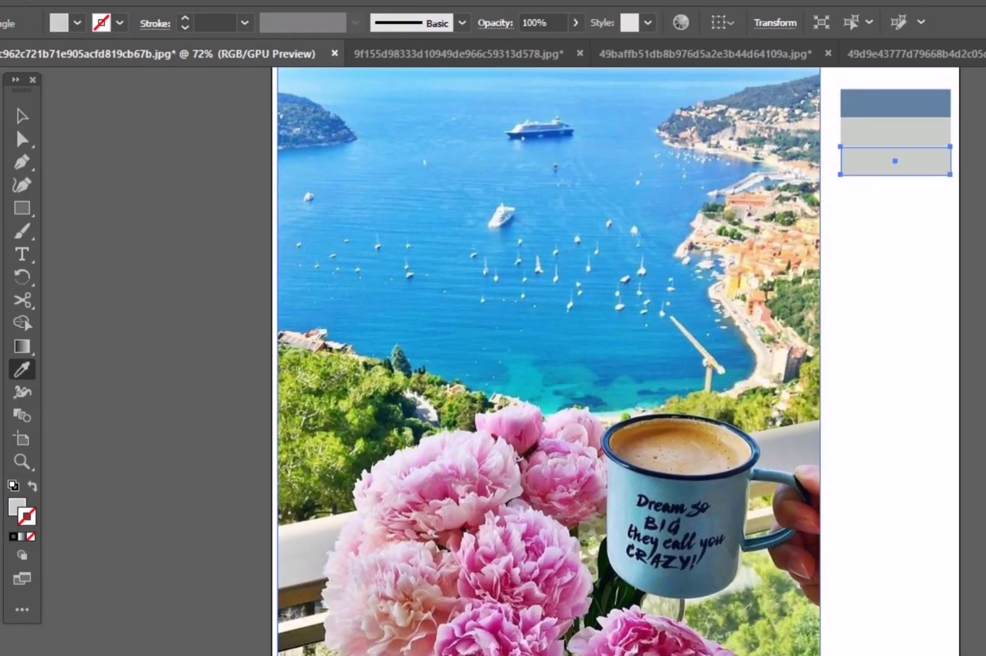
- Continue the coastal column with cream, peach, mauve, magenta, dark olive, grass green and reddish-brown swatches
key(ctrl+d)
key(ctrl+d)
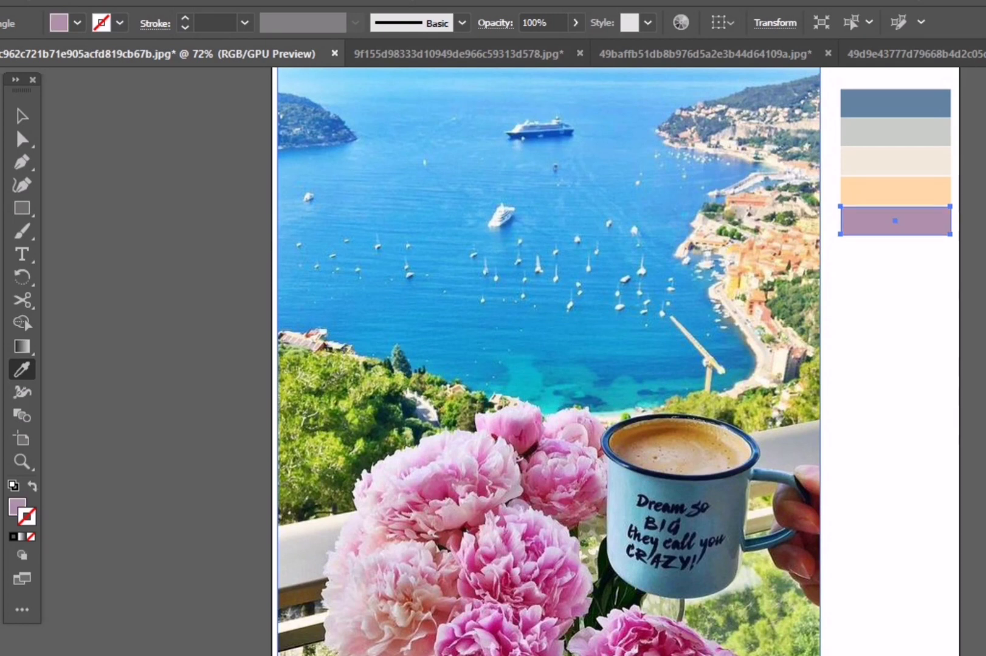
key(ctrl+d)
key(ctrl+d)
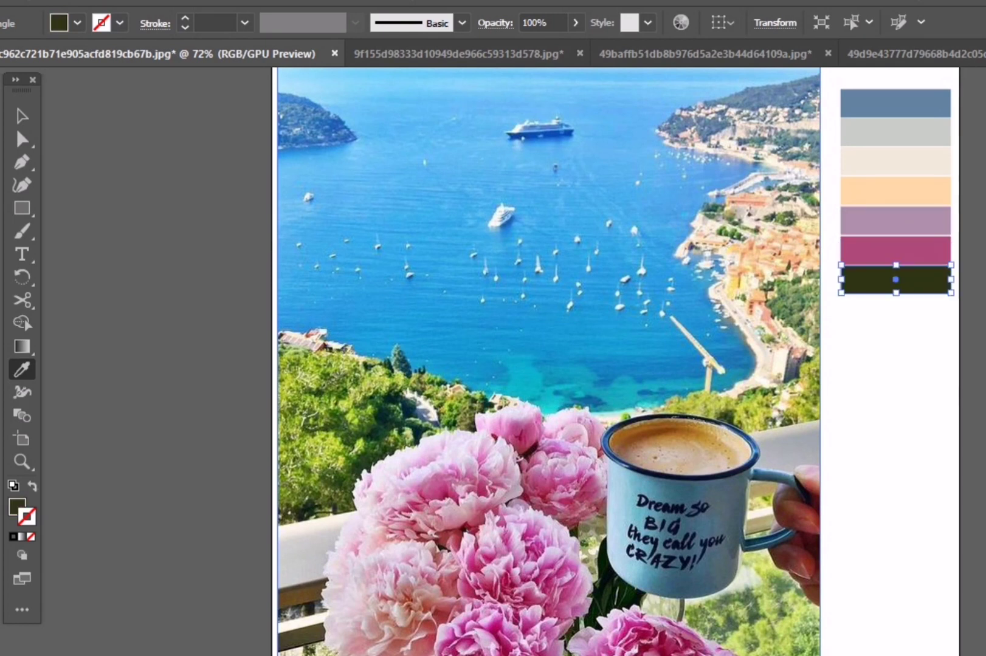
key(ctrl+d)
key(ctrl+d)
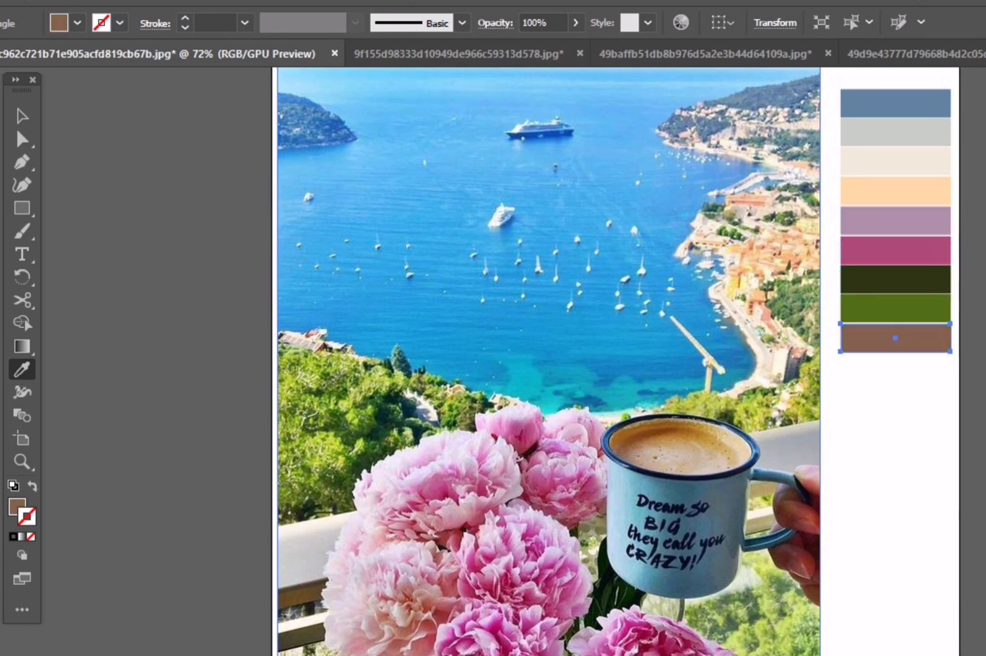
- Extend the coastal column with beige, ochre brown, dark navy and cream swatches, and place a copy of the cream one below
key(ctrl+d)
key(ctrl+d)
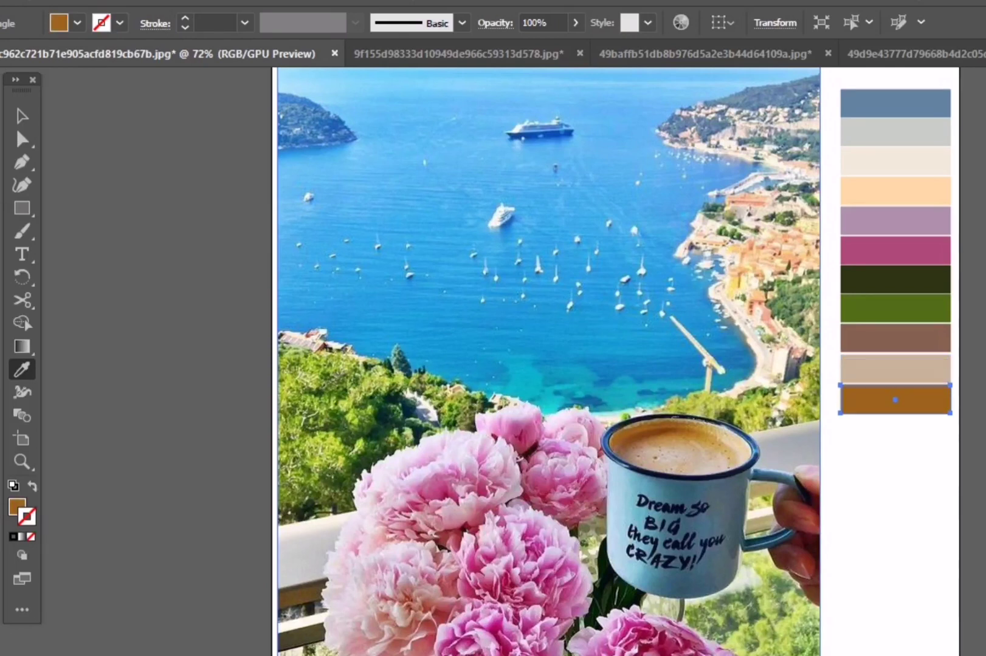
key(ctrl+d)
key(ctrl+d)
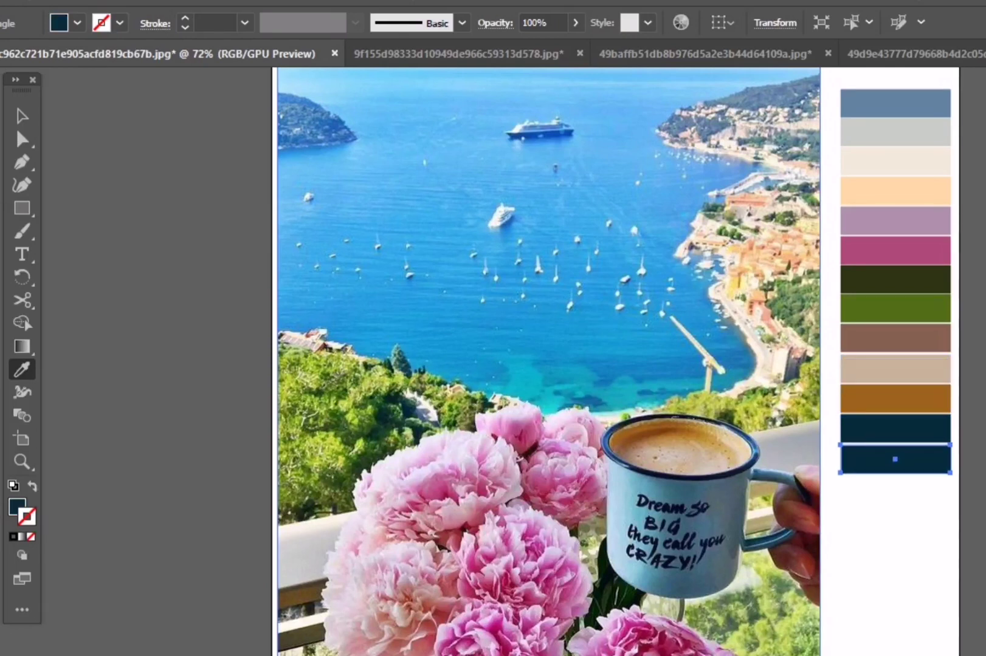
key(ctrl+d)
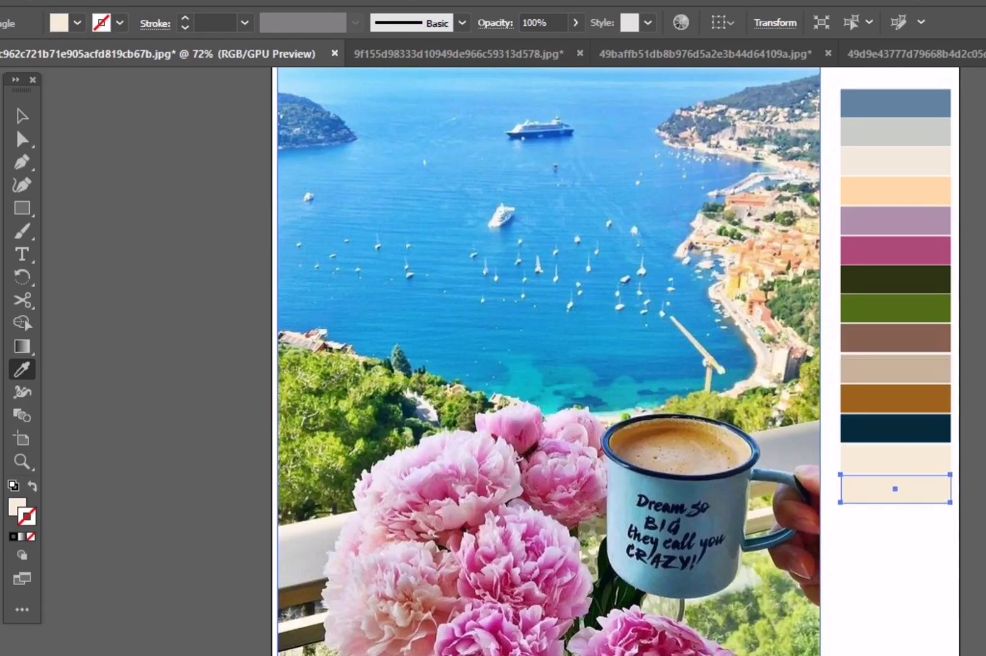
- Switch to the pink roses document, widen its artboard to 22.86 cm and place two borderless dusty pink swatches beside the photo
click(975, 54)
click(912, 58)
key(shift+o)
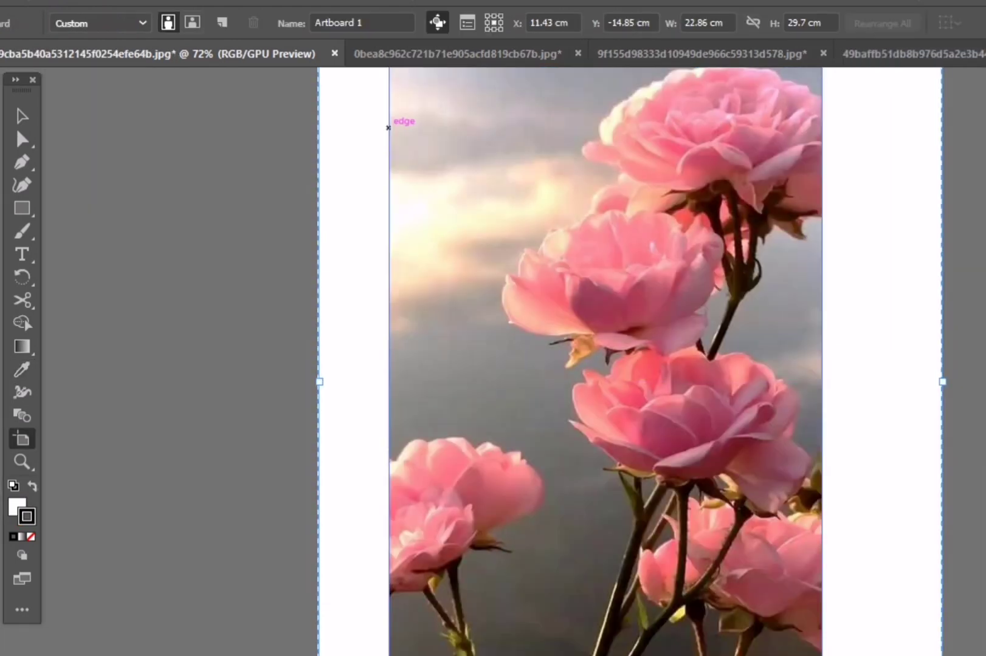
key(m)
drag(840, 83, 925, 111)
key(i)
key(ctrl+d)
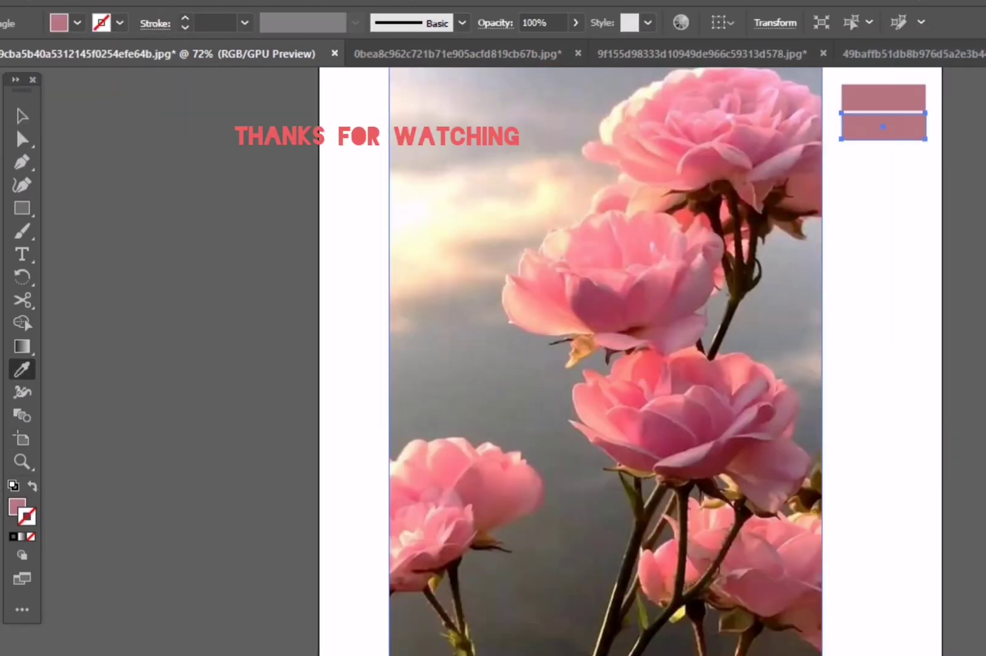
- Recolour the second rose swatch dark brown and continue the column with dark maroon, olive, deep pink, salmon pink and grey swatches
key(ctrl+d)
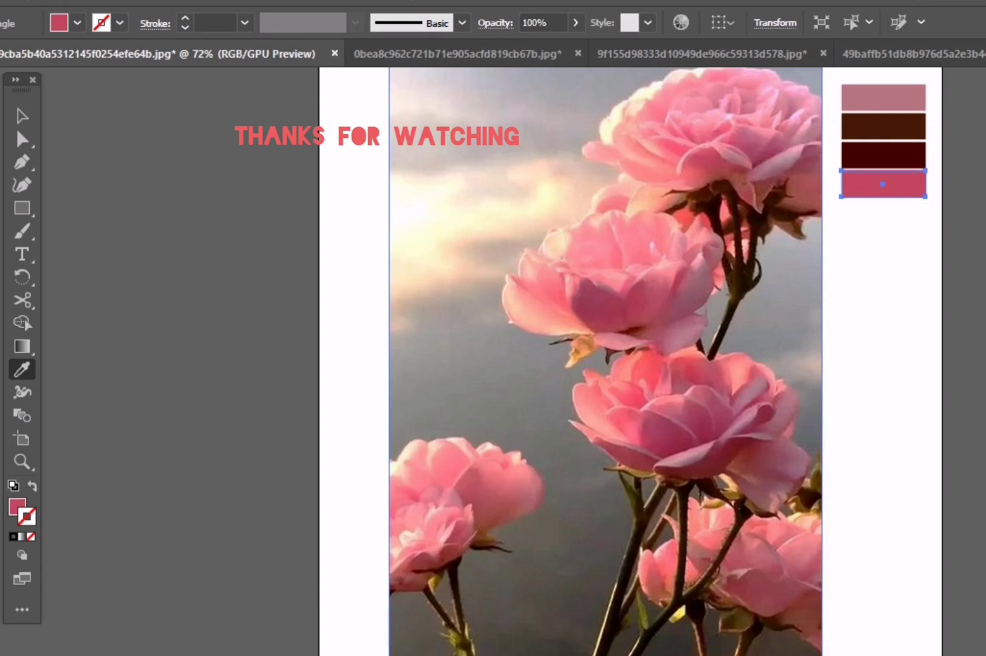
key(v)
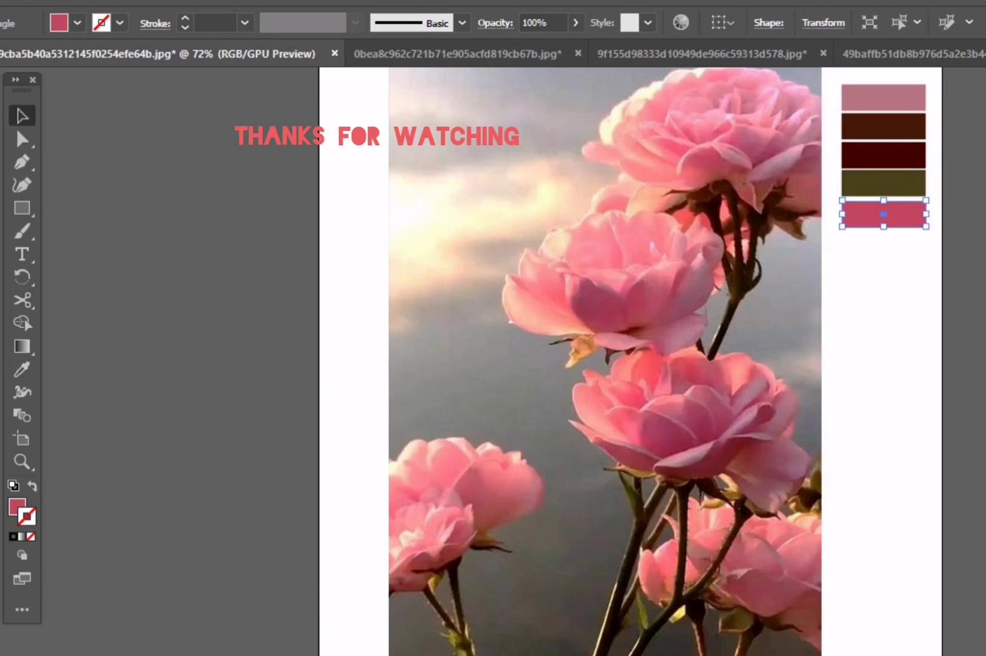
key(ctrl+d)
key(i)
key(ctrl+d)
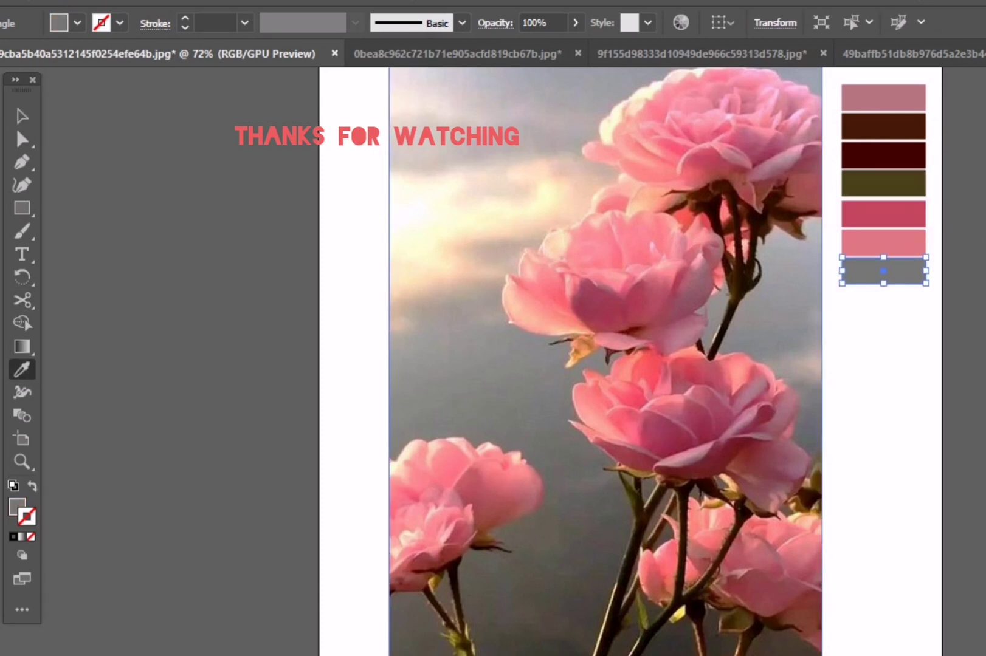